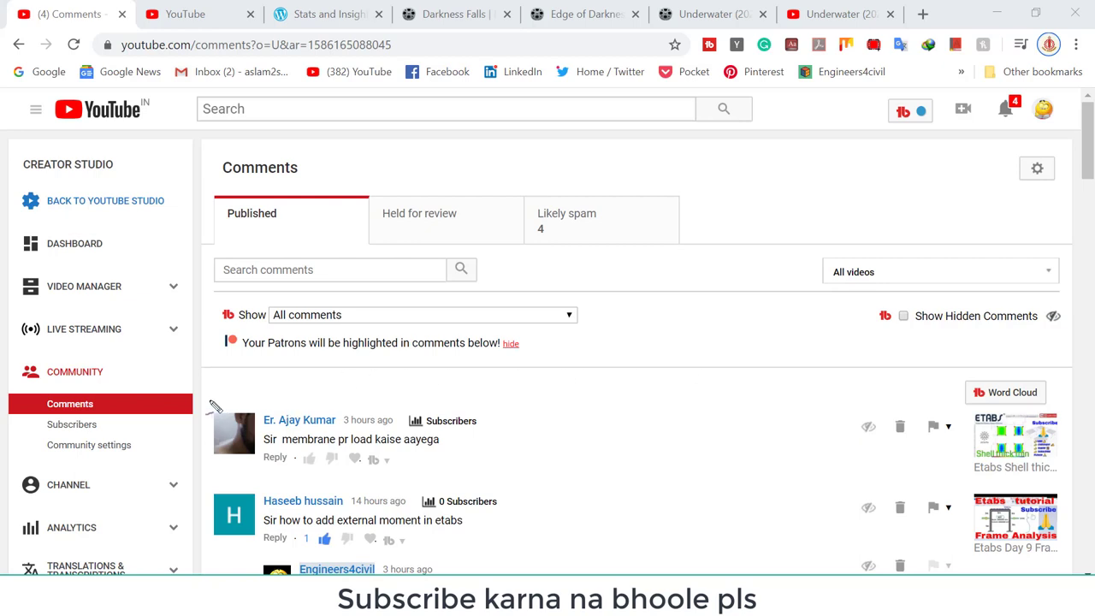
Annotate the comments asking about membrane loading and adding an external moment
mouse_move(212, 405)
mouse_down()
mouse_move(206, 432)
mouse_move(221, 480)
mouse_move(507, 481)
mouse_move(494, 390)
mouse_move(207, 374)
mouse_up()
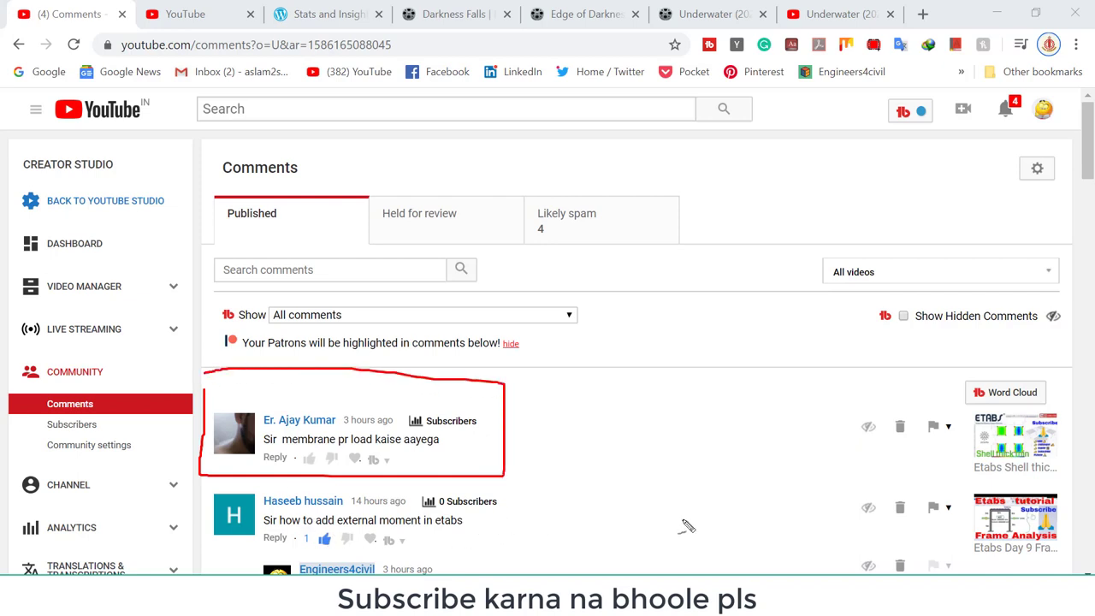
mouse_move(729, 518)
mouse_down()
mouse_move(473, 518)
mouse_move(509, 542)
mouse_up()
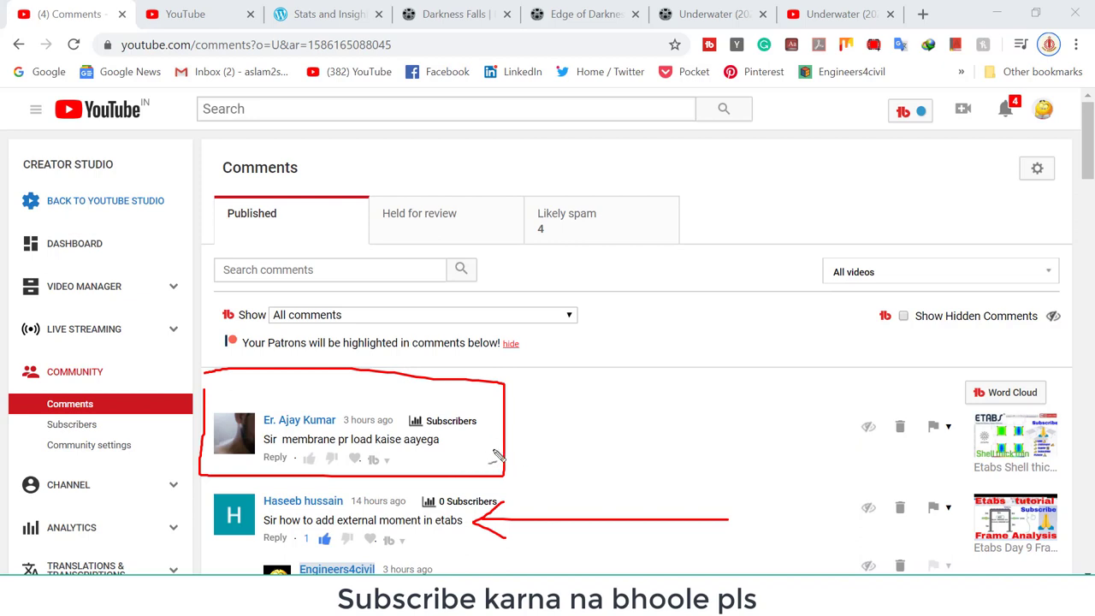
drag(475, 438, 565, 409)
click(598, 388)
key(Escape)
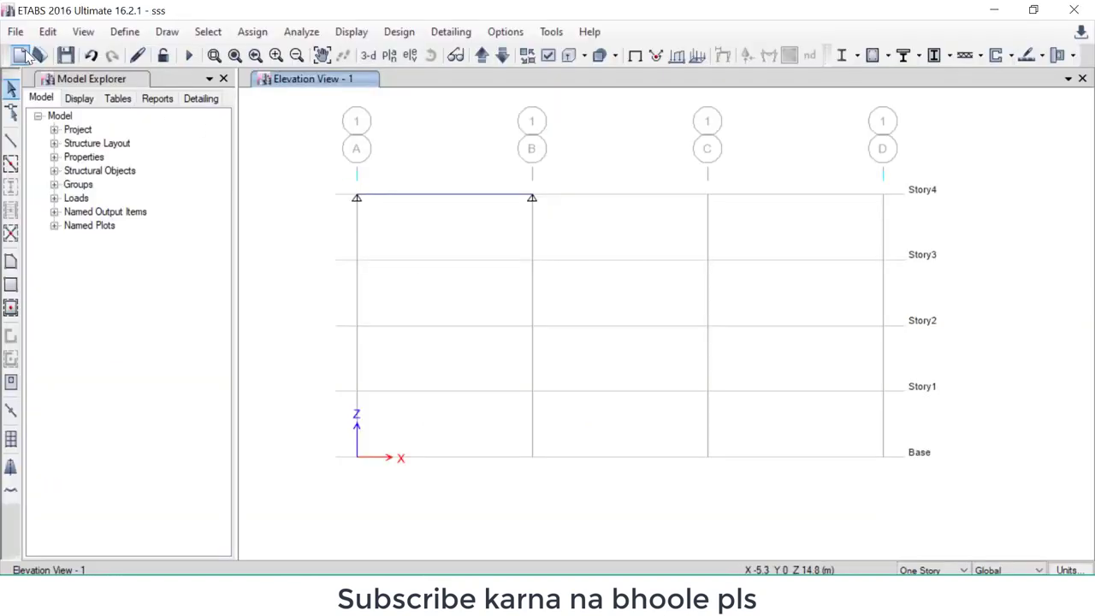
Create an unsaved new Grid Only model from built-in settings: 4×4 grids at 8 m, four 3 m stories
click(19, 55)
click(552, 360)
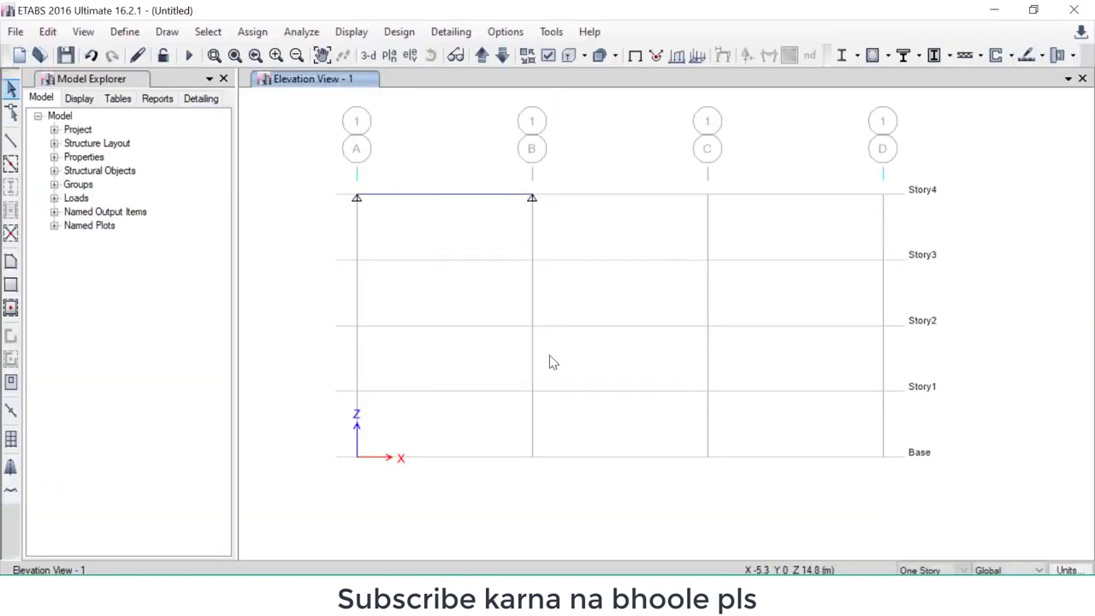
click(459, 255)
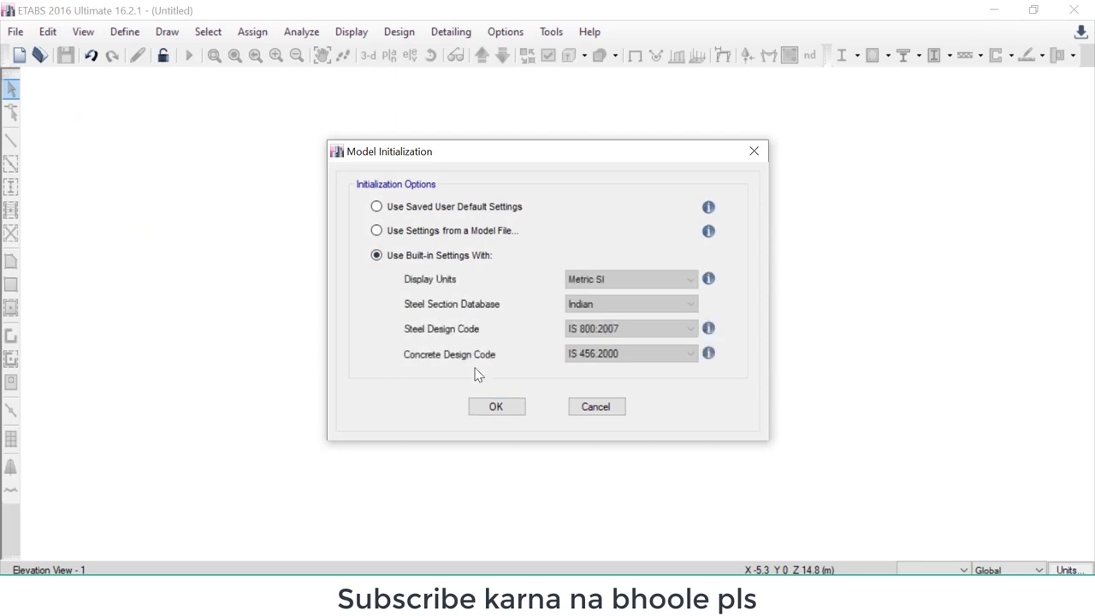
click(493, 408)
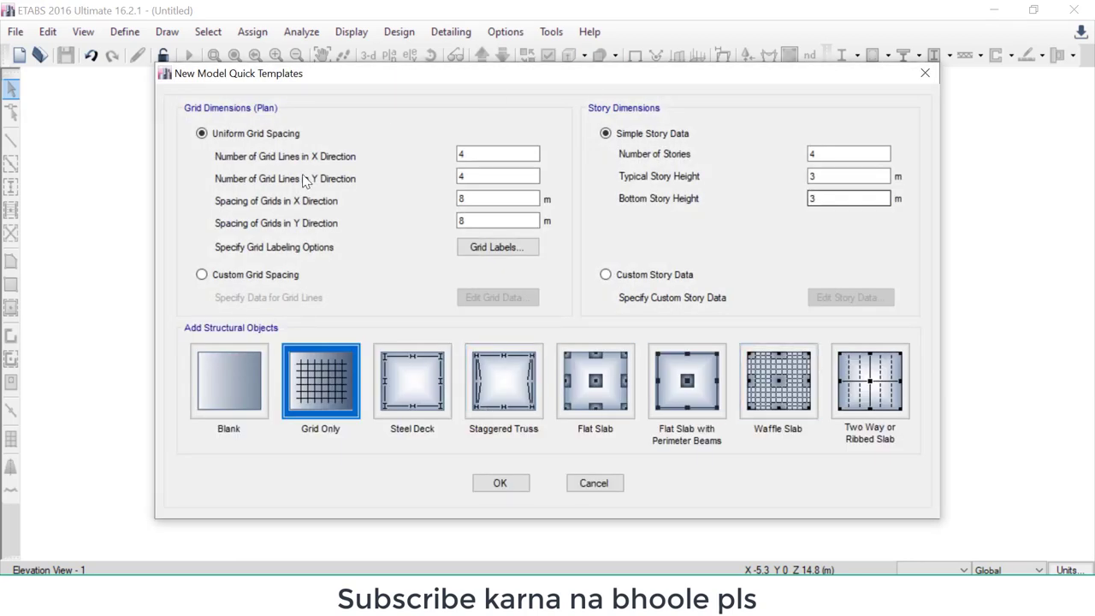
drag(267, 255, 428, 190)
drag(342, 418, 667, 287)
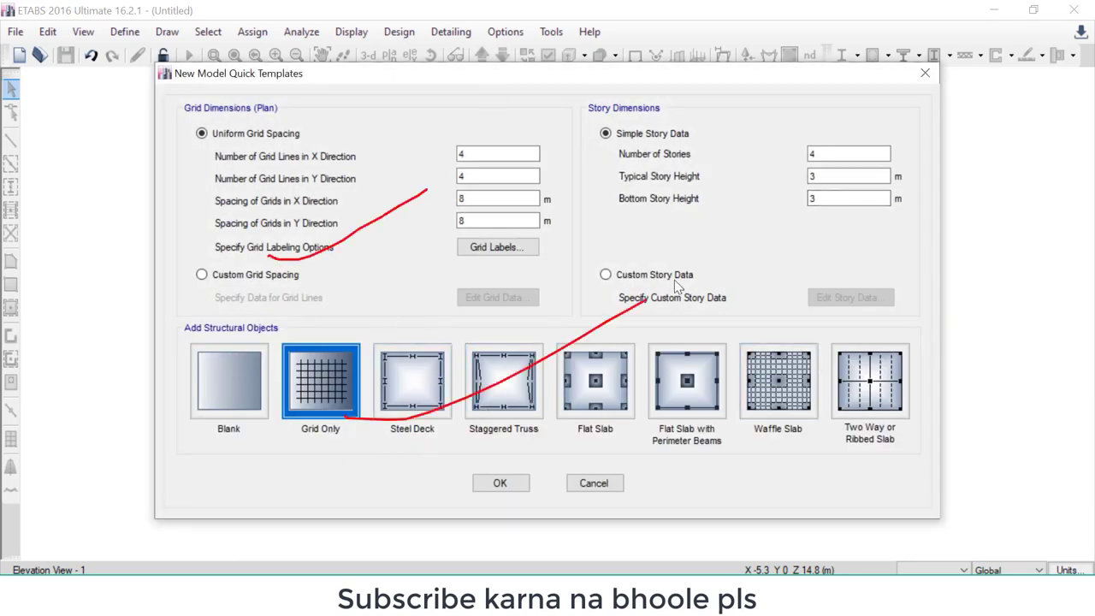
drag(719, 233, 905, 154)
drag(697, 415, 907, 315)
key(Escape)
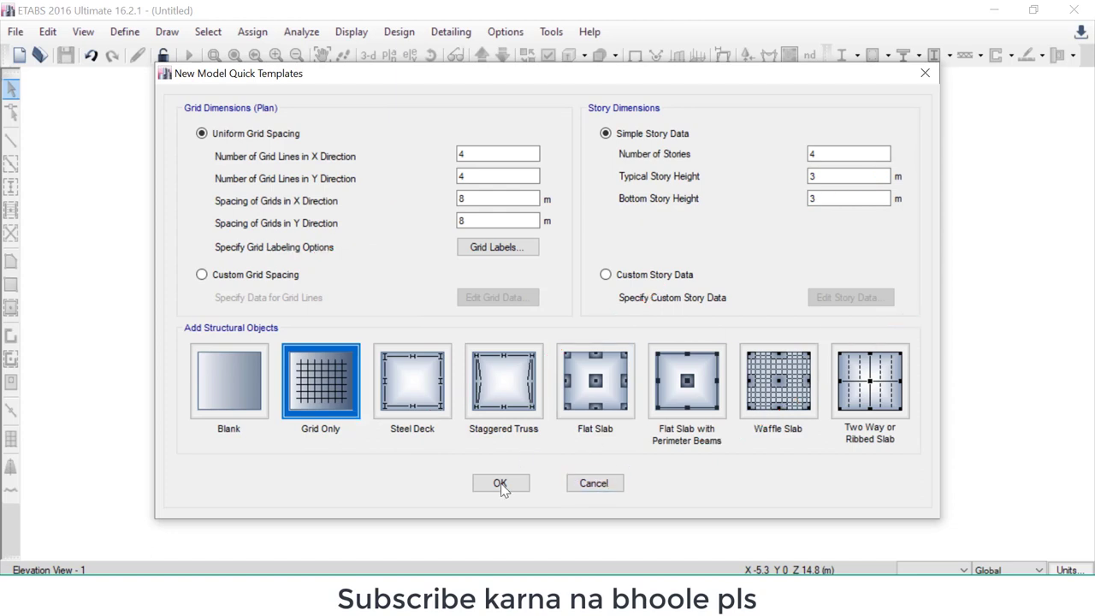
click(499, 484)
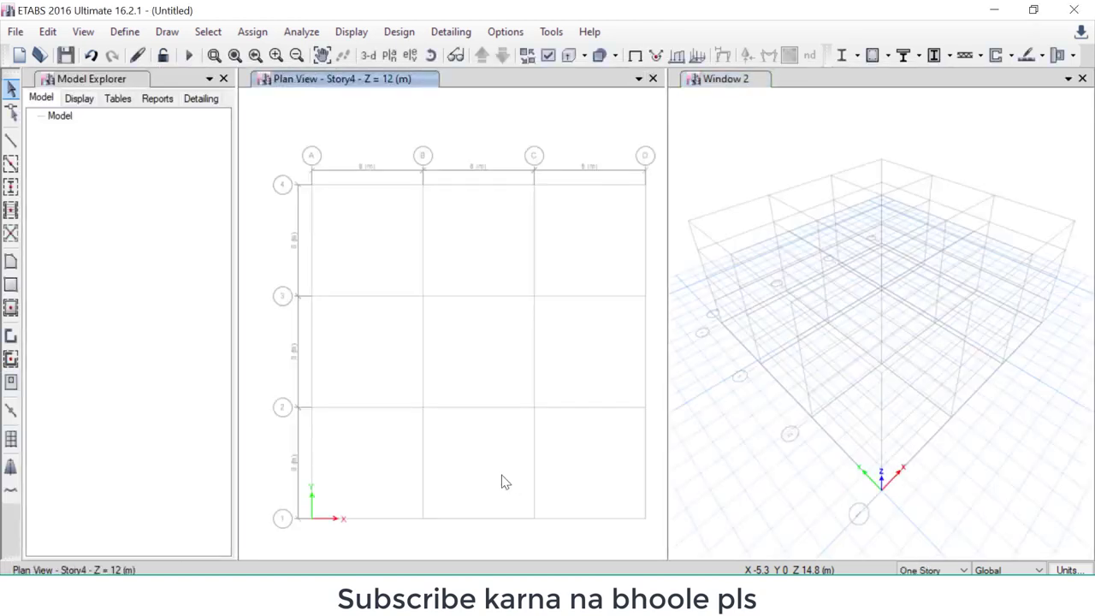
Place columns at grid points A/B-3/4 and beams around bay A–B/3–4
click(10, 185)
drag(282, 154, 438, 313)
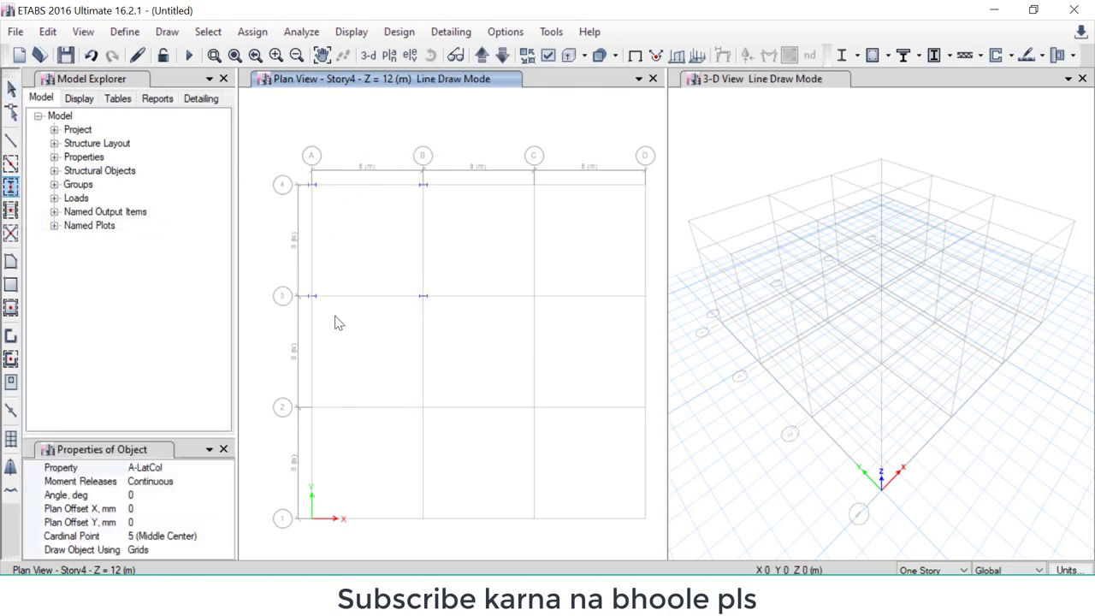
click(10, 163)
drag(287, 165, 471, 328)
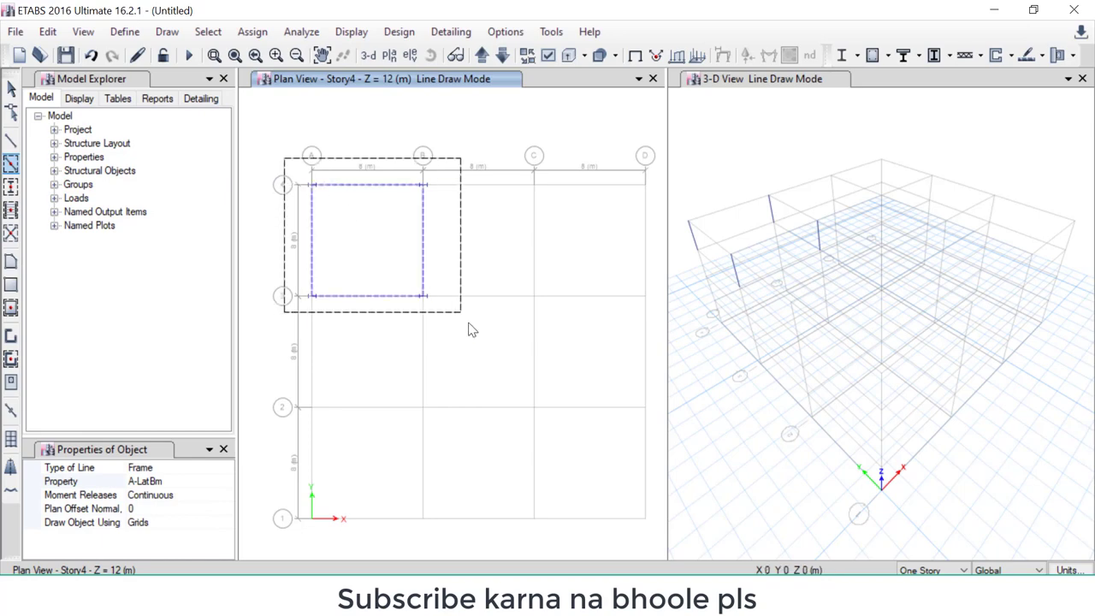
Draw a rectangular slab over the bay from grid A-4 to B-3
click(11, 285)
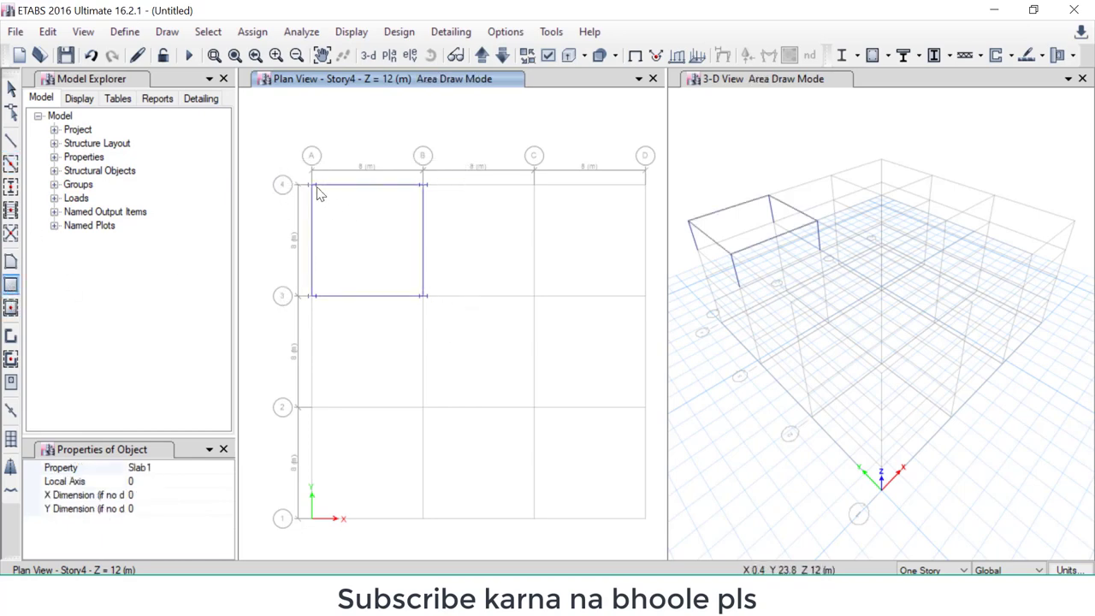
click(312, 185)
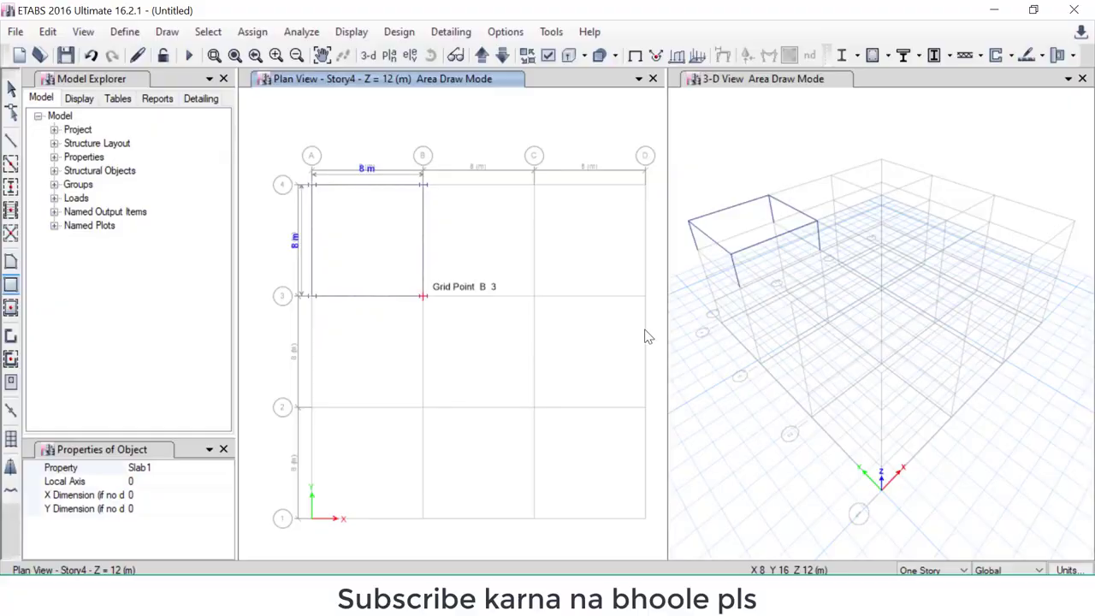
key(Escape)
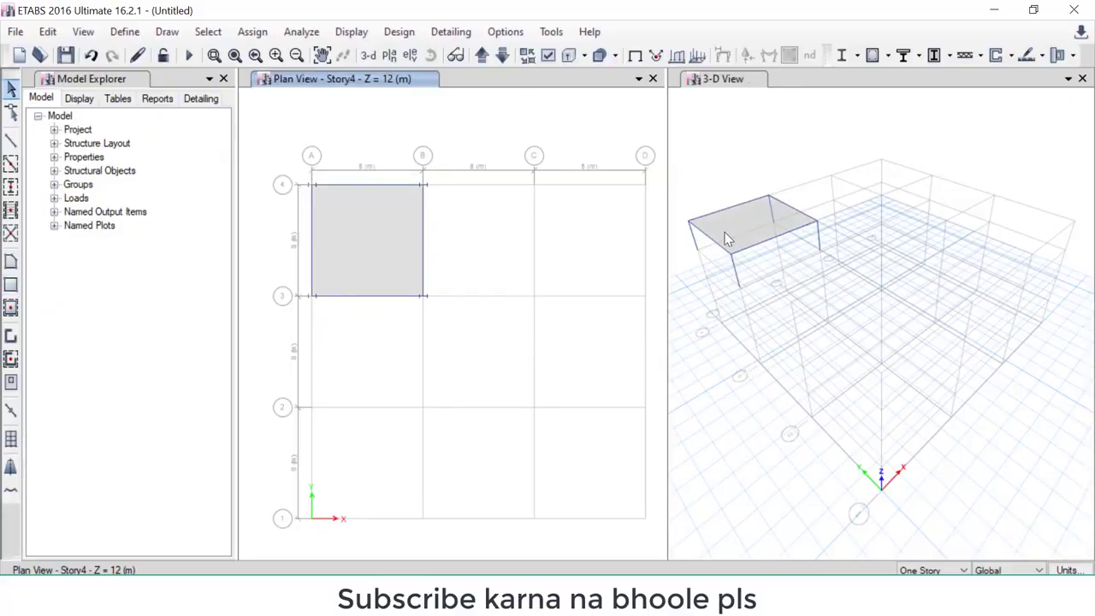
scroll(723, 227, up, 5)
Close the plan view, select the Story4 slab in the zoomed 3-D view and open Assign
click(653, 79)
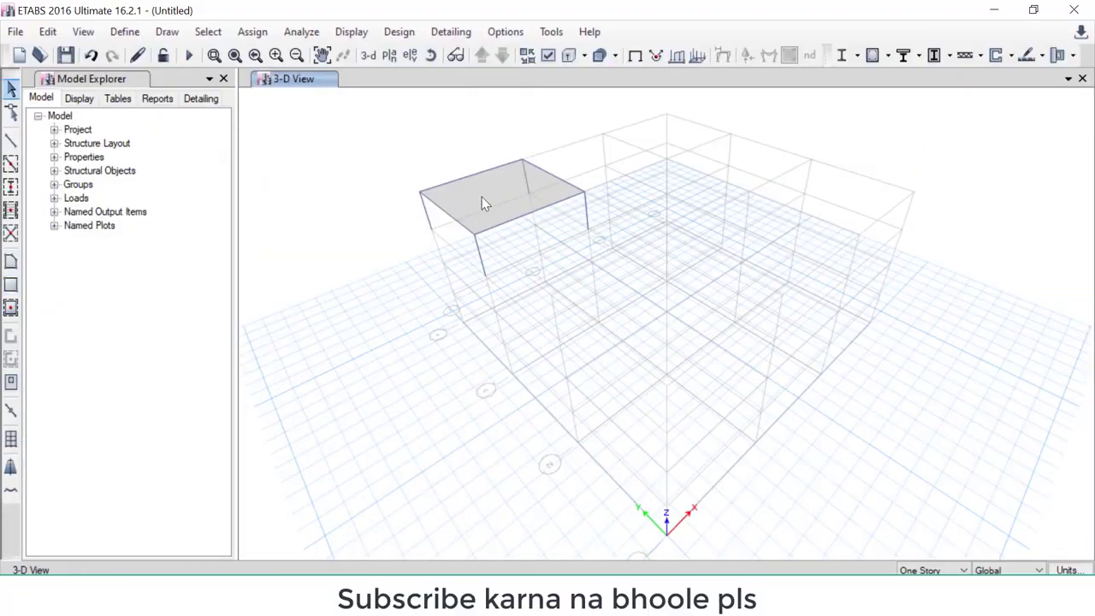
scroll(482, 197, up, 3)
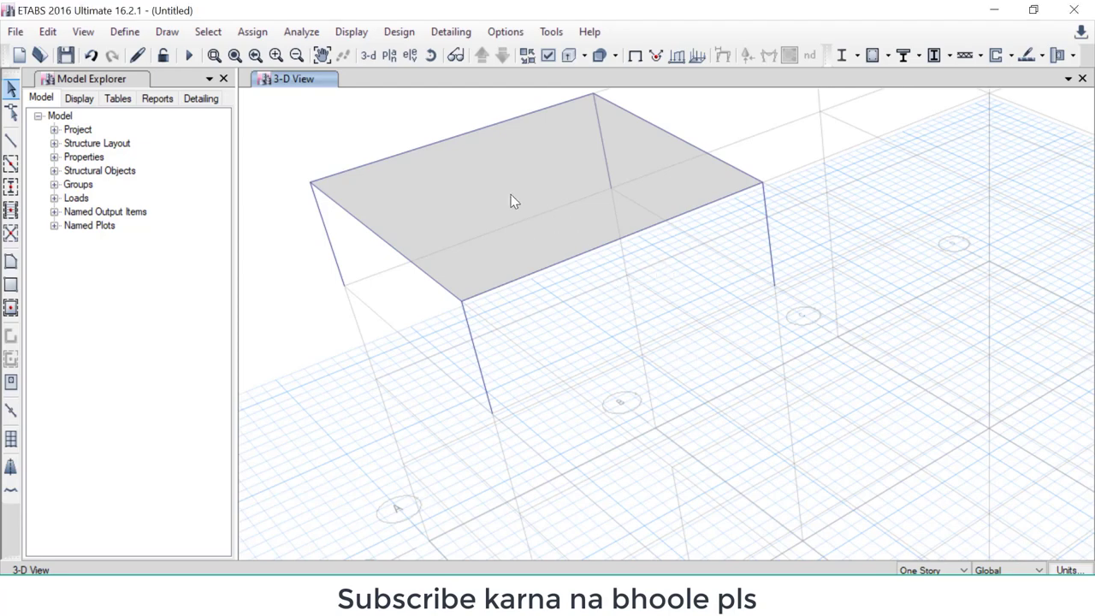
click(526, 228)
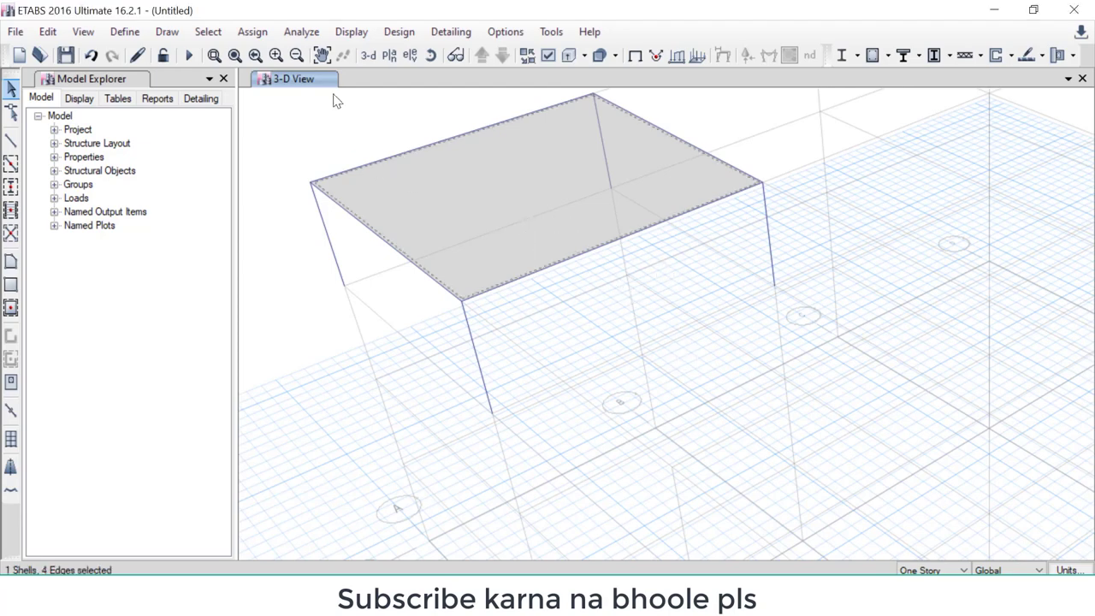
click(253, 31)
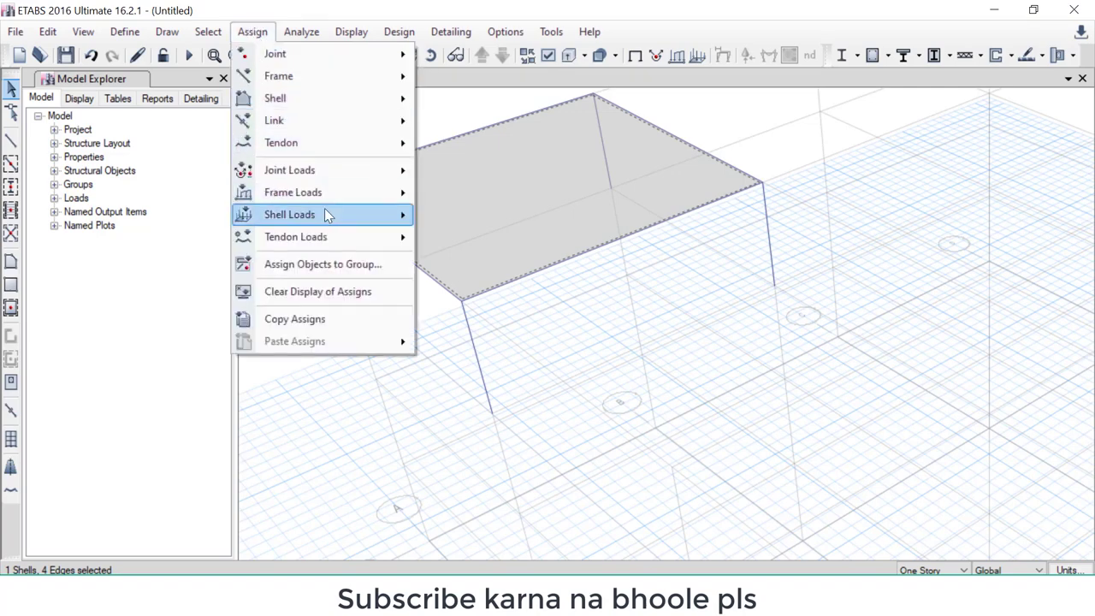
mouse_move(290, 215)
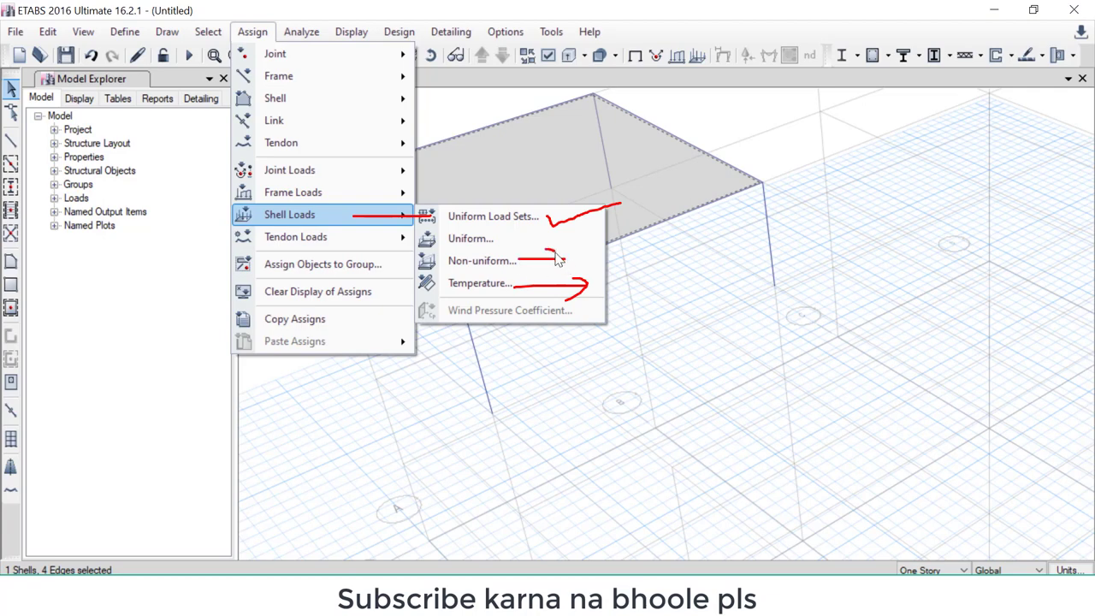
Mark the Uniform shell load option and cross out the wind pressure coefficient option
mouse_move(506, 241)
mouse_down()
mouse_move(565, 240)
mouse_move(564, 250)
mouse_up()
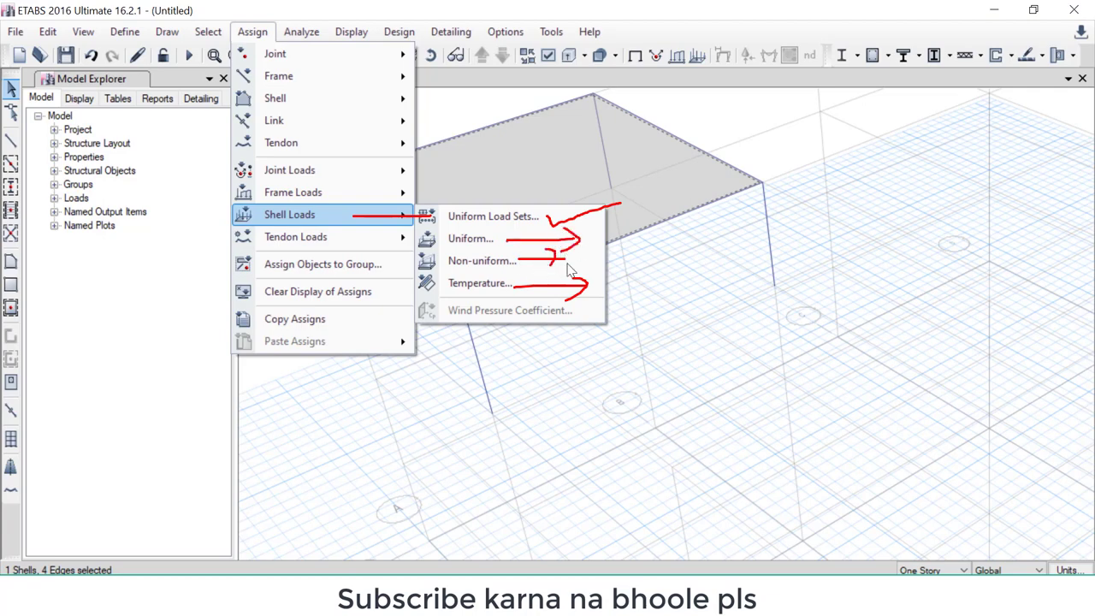
mouse_move(588, 298)
mouse_down()
mouse_move(573, 325)
mouse_move(603, 335)
mouse_up()
click(414, 197)
Assign a uniform 20 kN/m² gravity Dead load to the slab, replacing existing loads
click(253, 32)
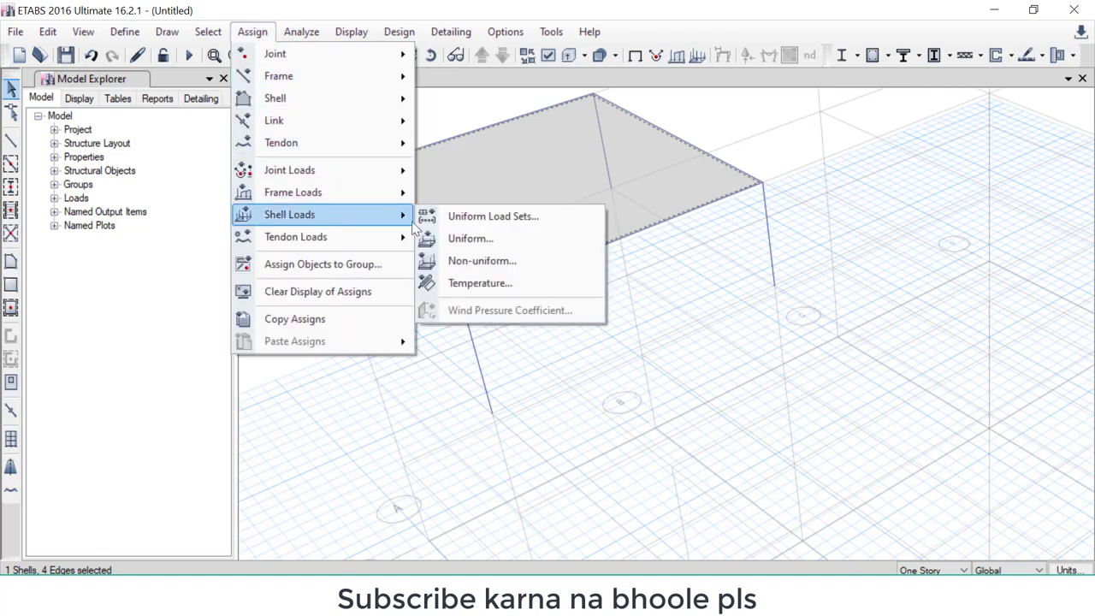
click(489, 239)
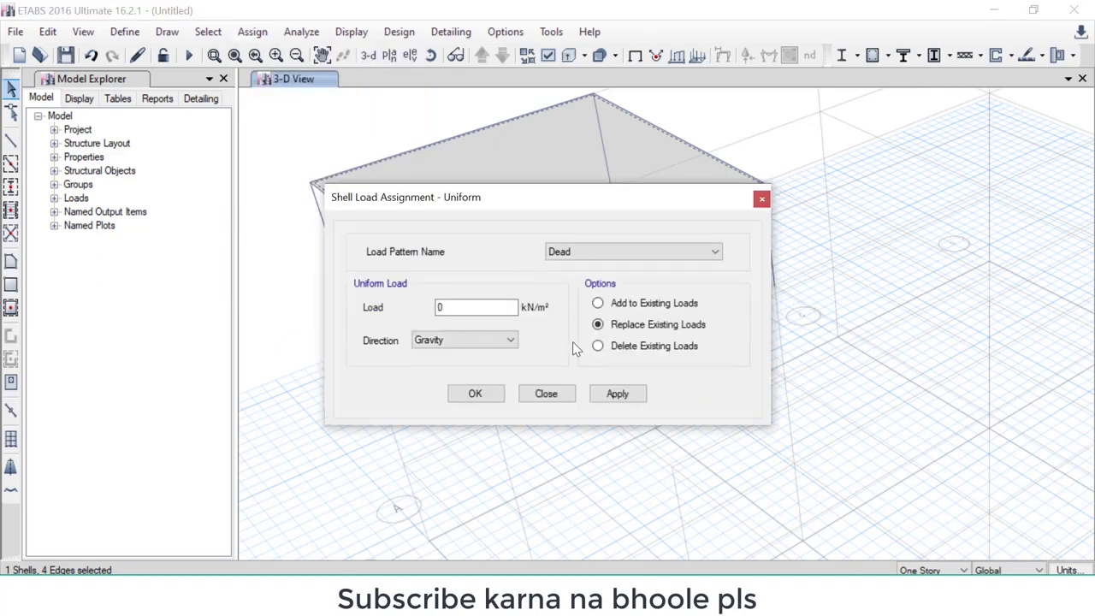
key(Tab)
text(0)
drag(599, 394, 556, 327)
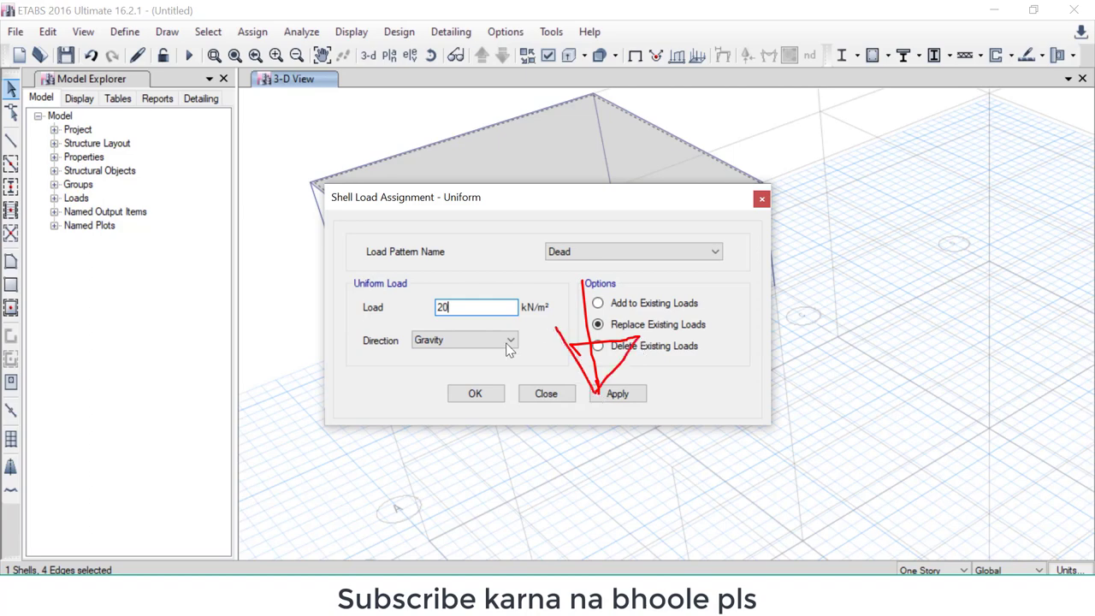
key(Escape)
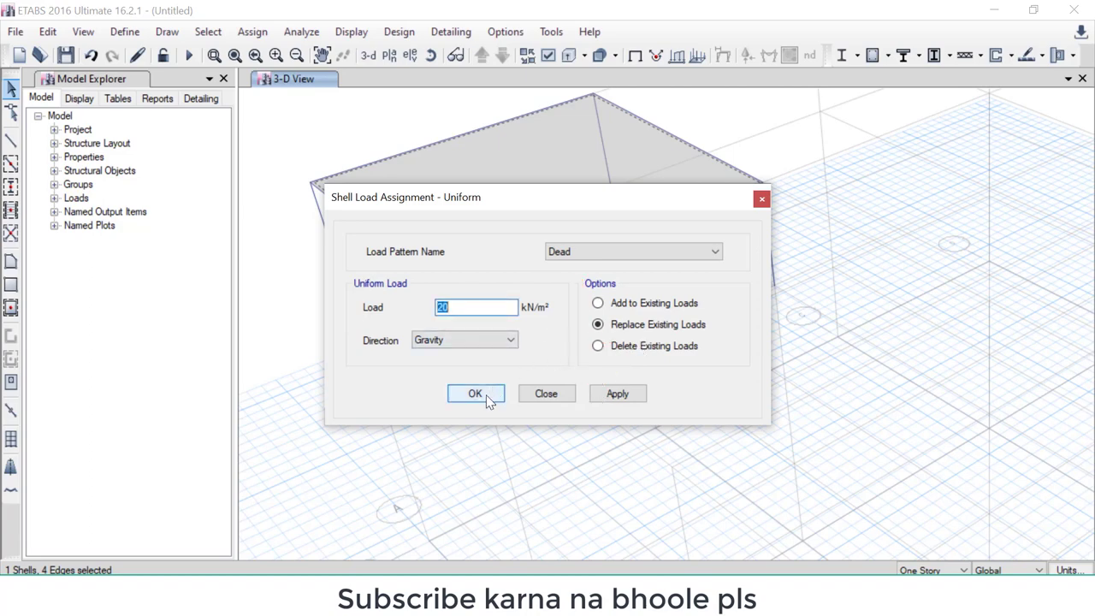
click(476, 394)
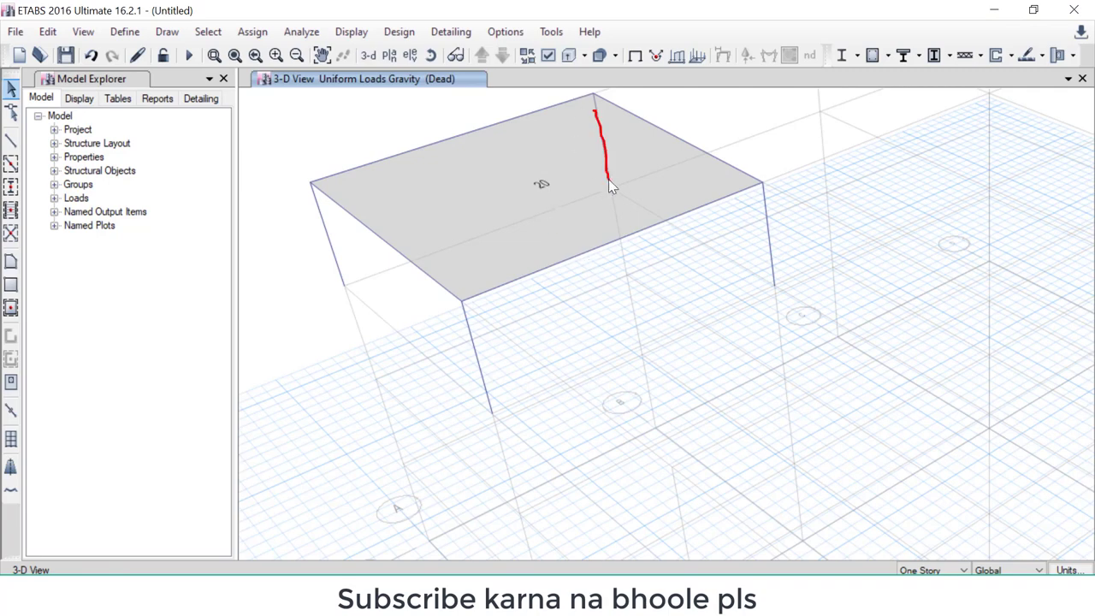
drag(650, 117, 658, 187)
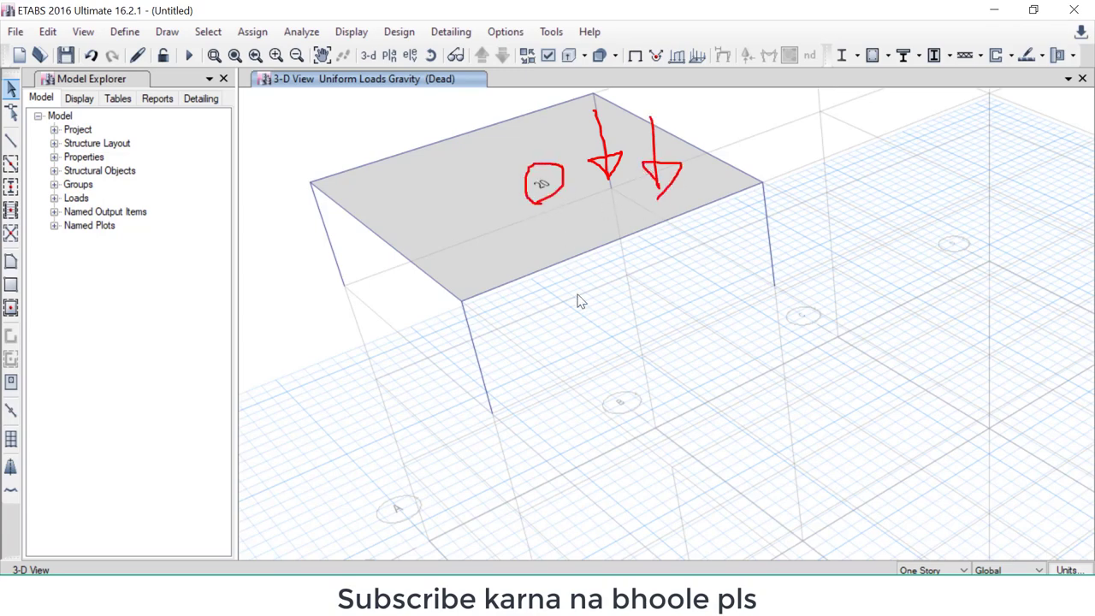
drag(568, 231, 582, 310)
drag(593, 252, 609, 304)
mouse_move(618, 267)
mouse_down()
mouse_move(630, 301)
mouse_move(659, 241)
mouse_up()
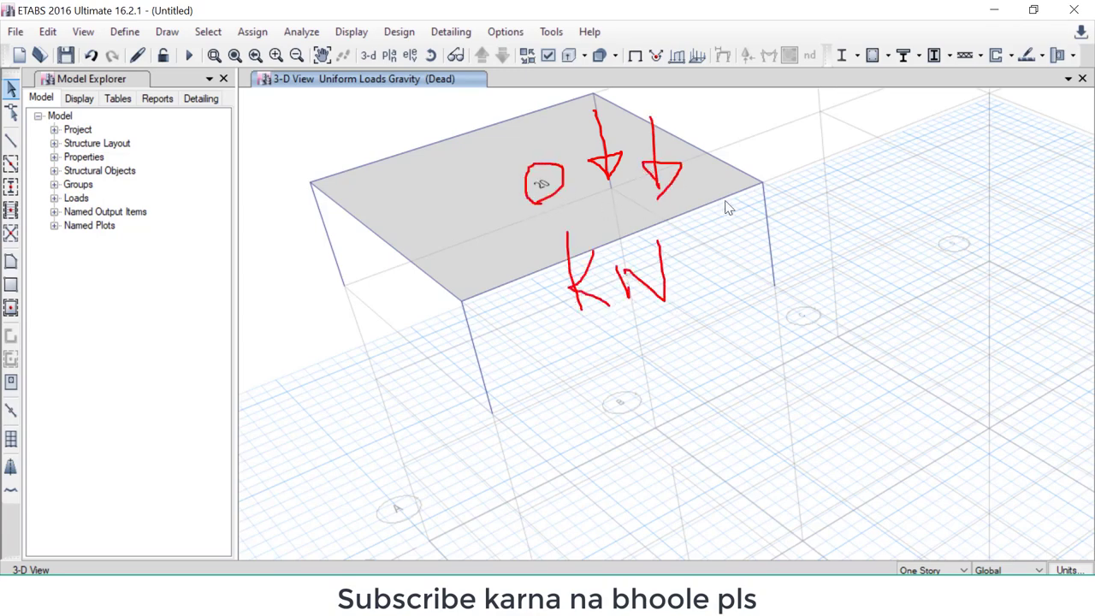
drag(719, 183, 714, 363)
drag(741, 321, 780, 315)
drag(796, 276, 852, 267)
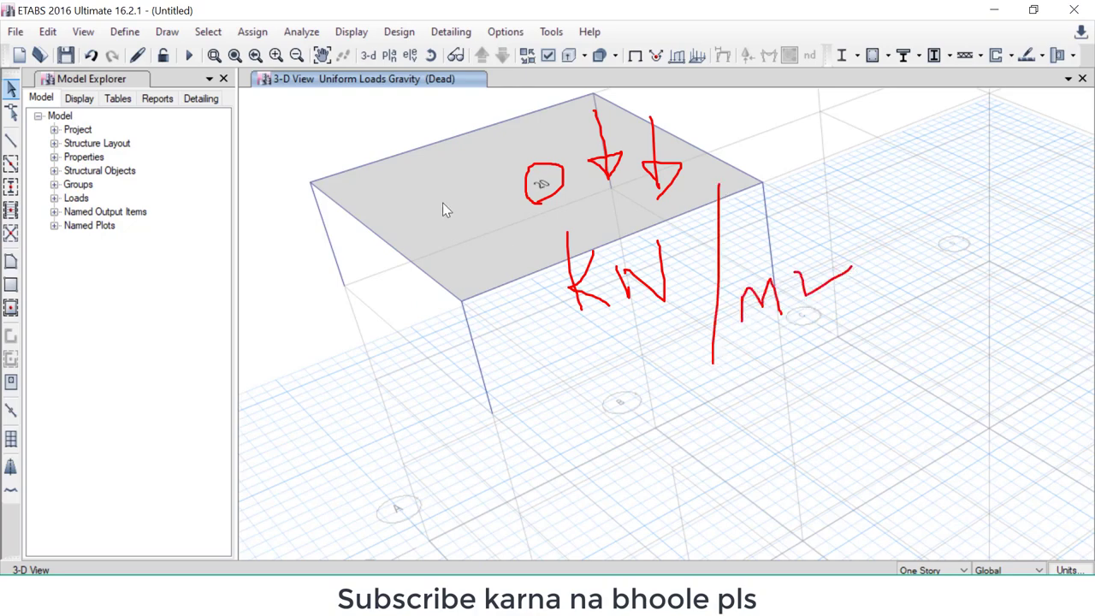
drag(418, 125, 420, 129)
drag(429, 123, 440, 124)
drag(349, 275, 369, 341)
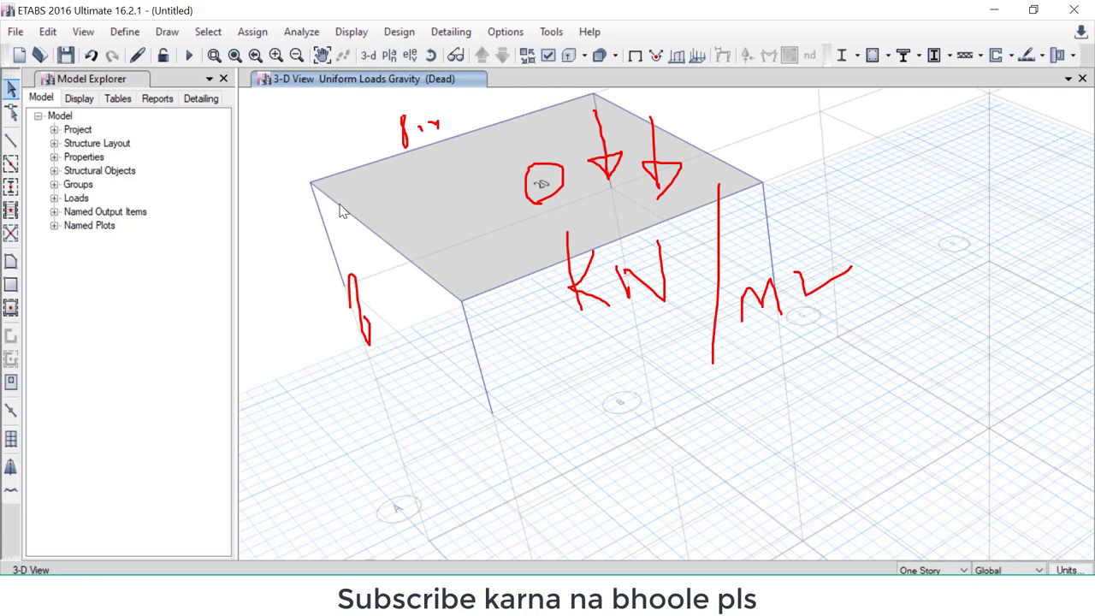
drag(339, 205, 440, 179)
drag(412, 139, 437, 178)
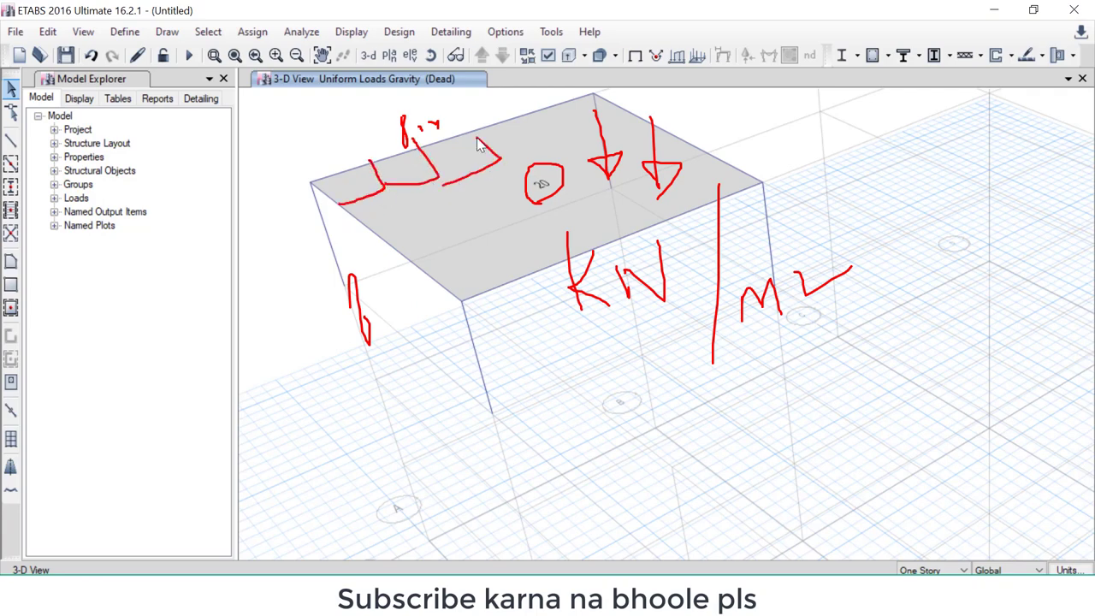
drag(507, 181, 515, 103)
drag(419, 160, 484, 275)
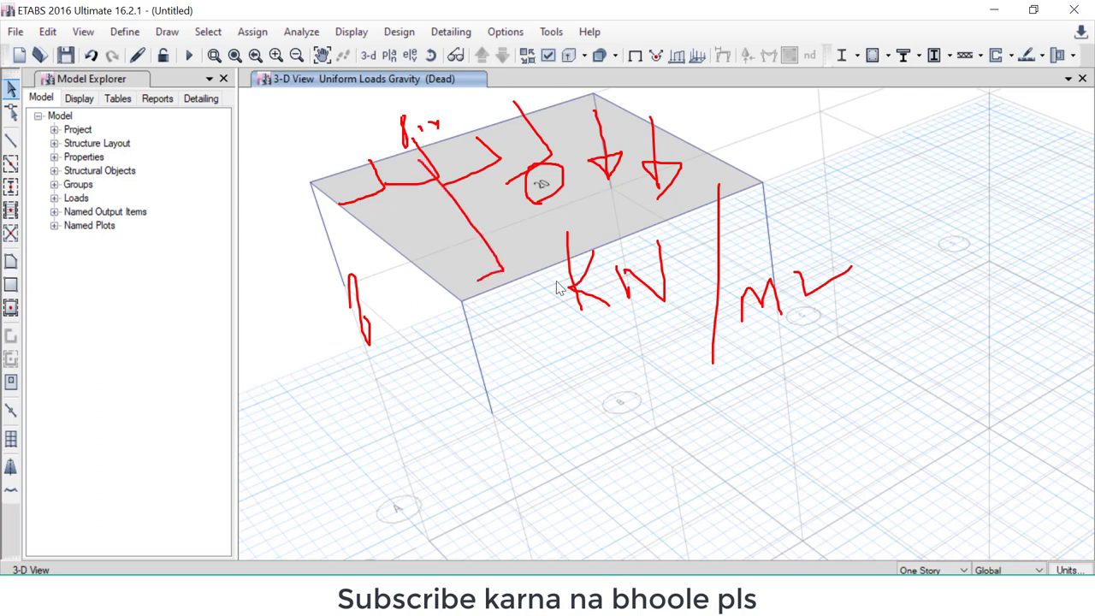
key(Escape)
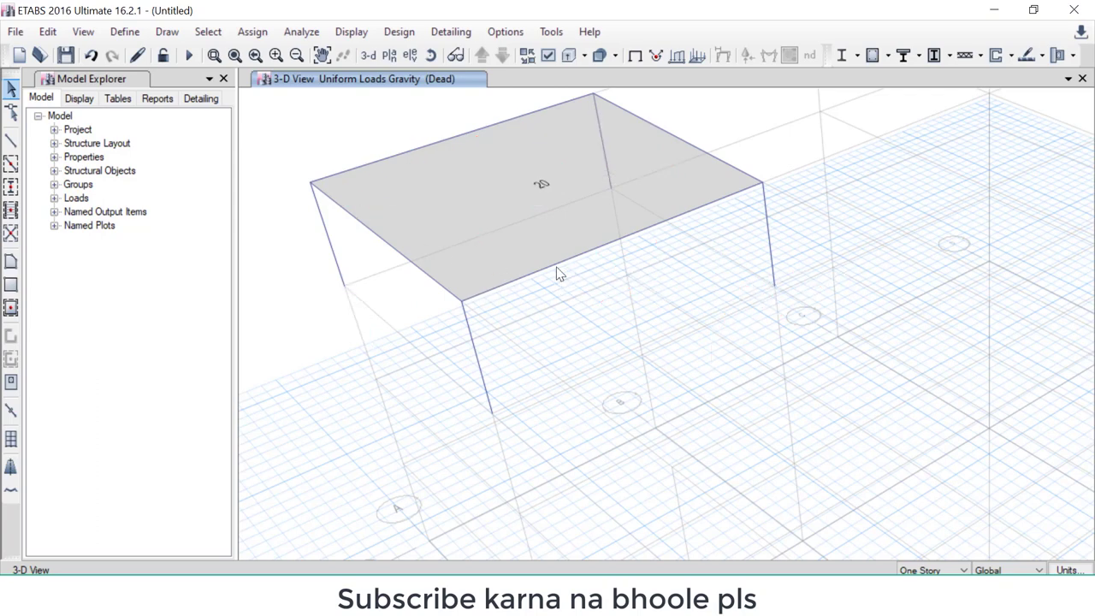
Select the slab and display its Dead shell loads
click(566, 239)
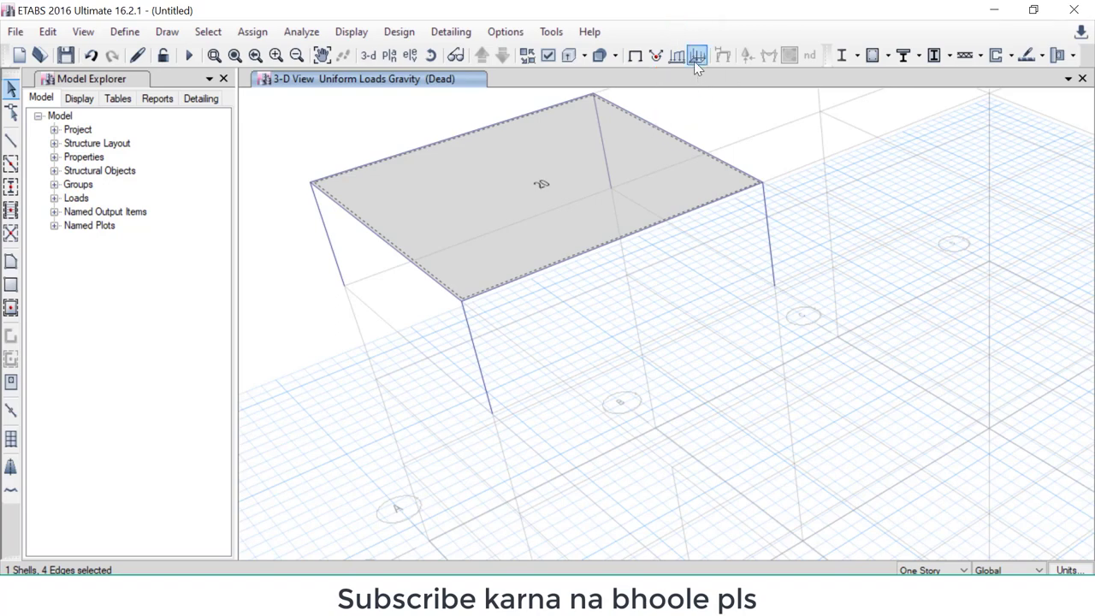
click(694, 61)
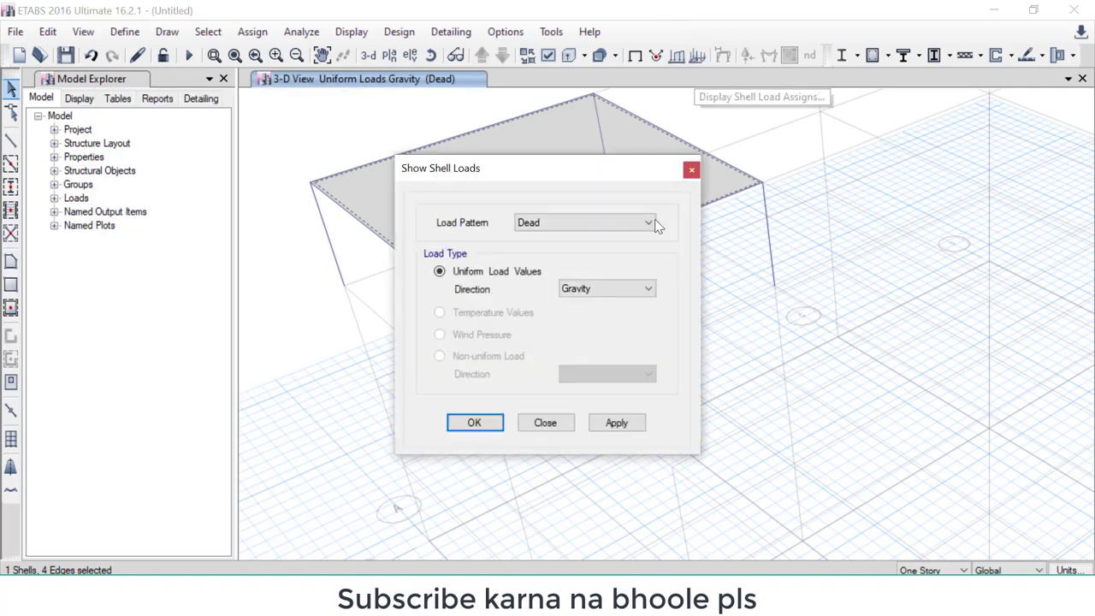
click(479, 420)
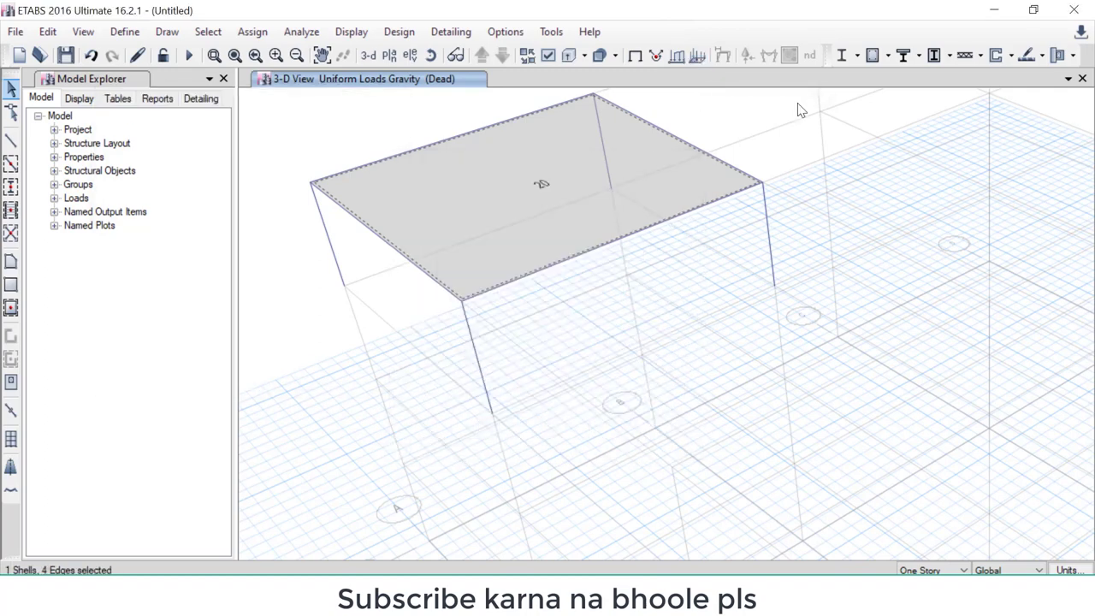
Check that the Live pattern shows no load, then switch the display back to Dead
click(696, 55)
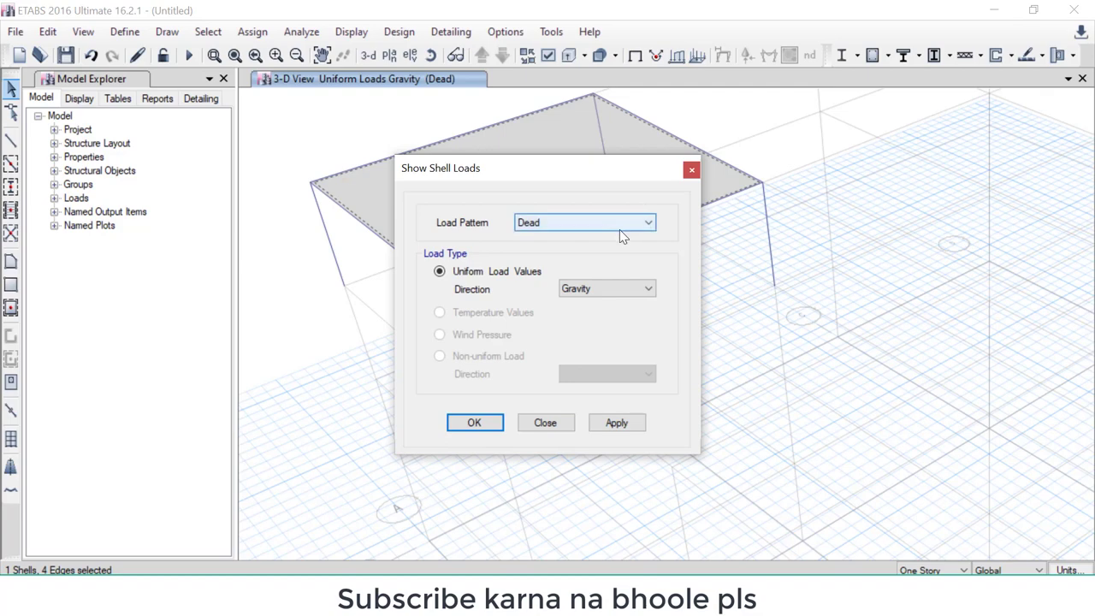
click(620, 227)
click(564, 247)
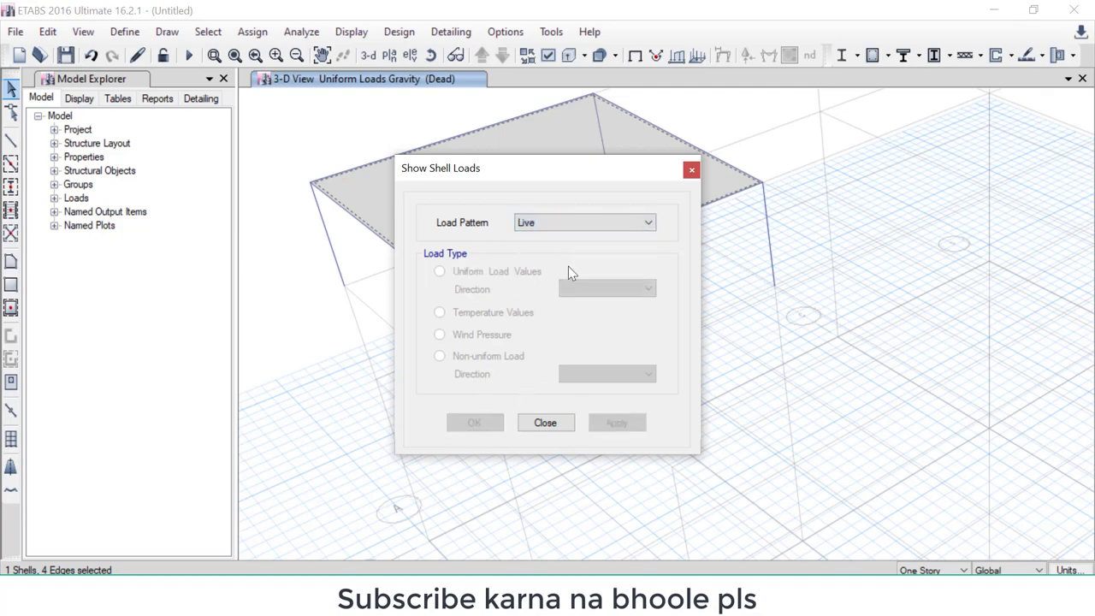
click(580, 225)
click(569, 237)
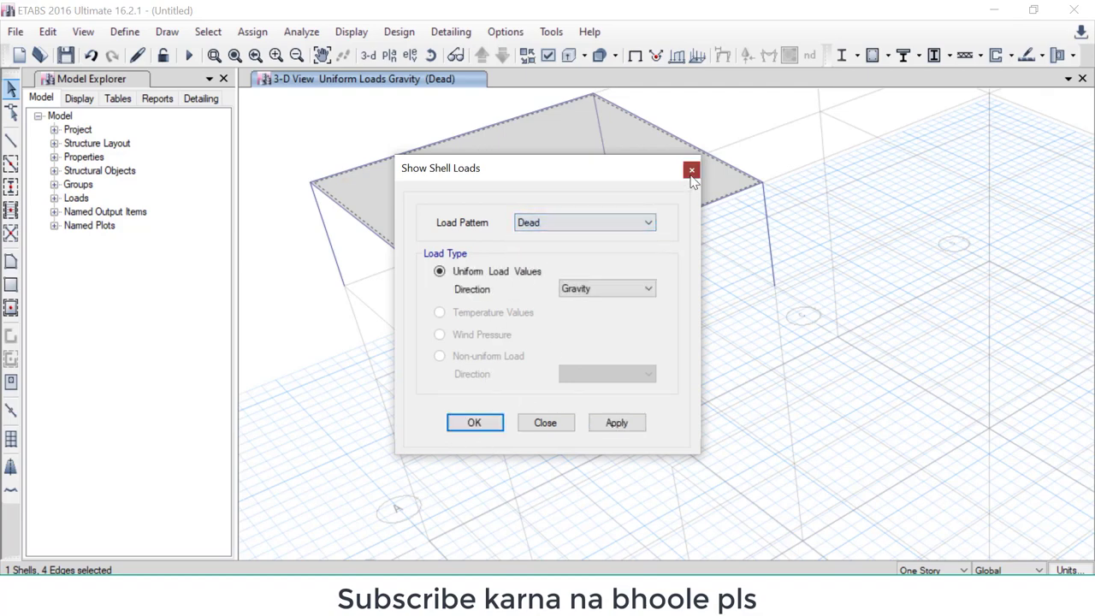
click(692, 170)
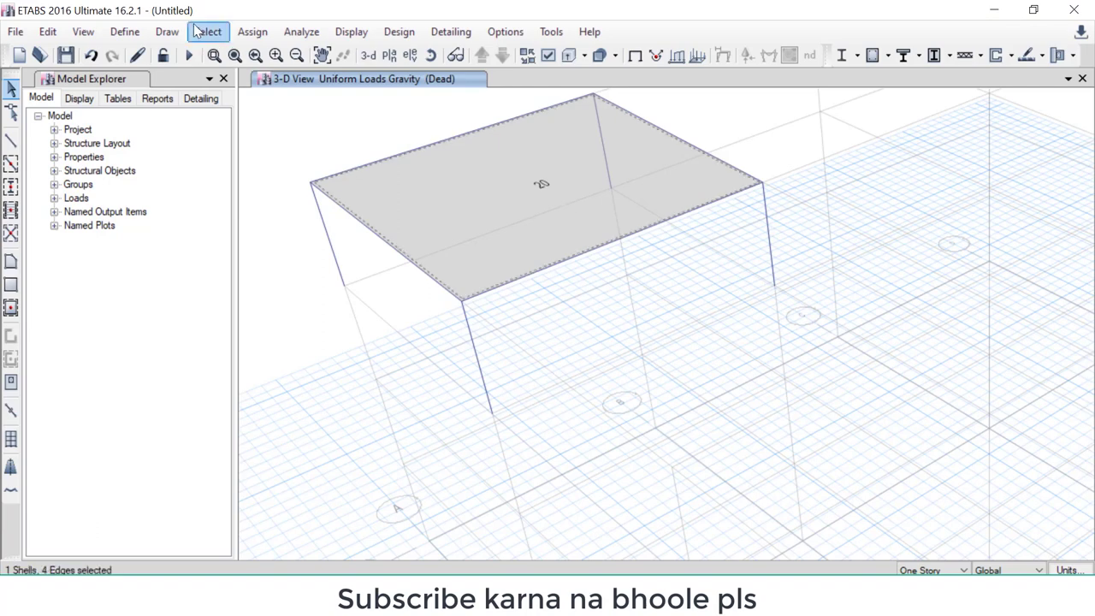
Assign a uniform 10 kN/m² Live load in the gravity direction to the slab
click(252, 32)
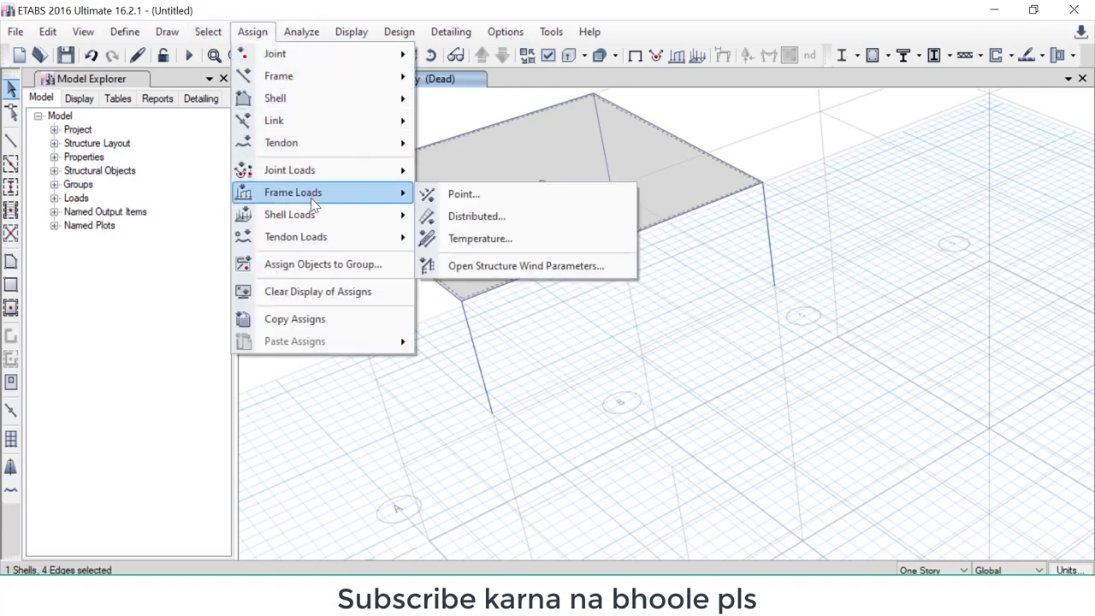
click(501, 248)
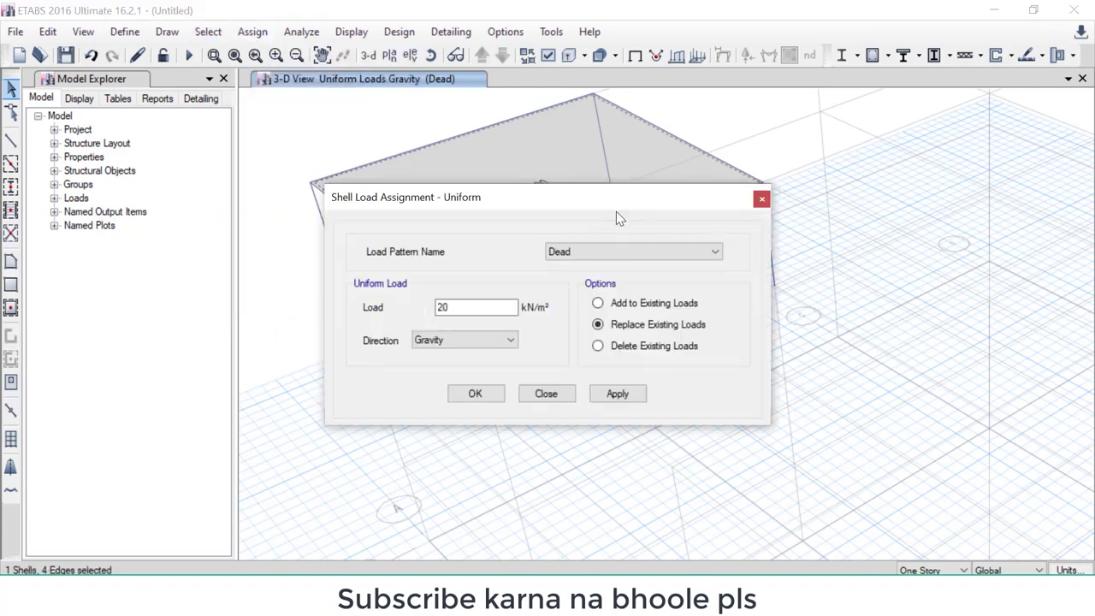
click(606, 250)
click(586, 279)
double_click(496, 306)
text(1)
click(481, 395)
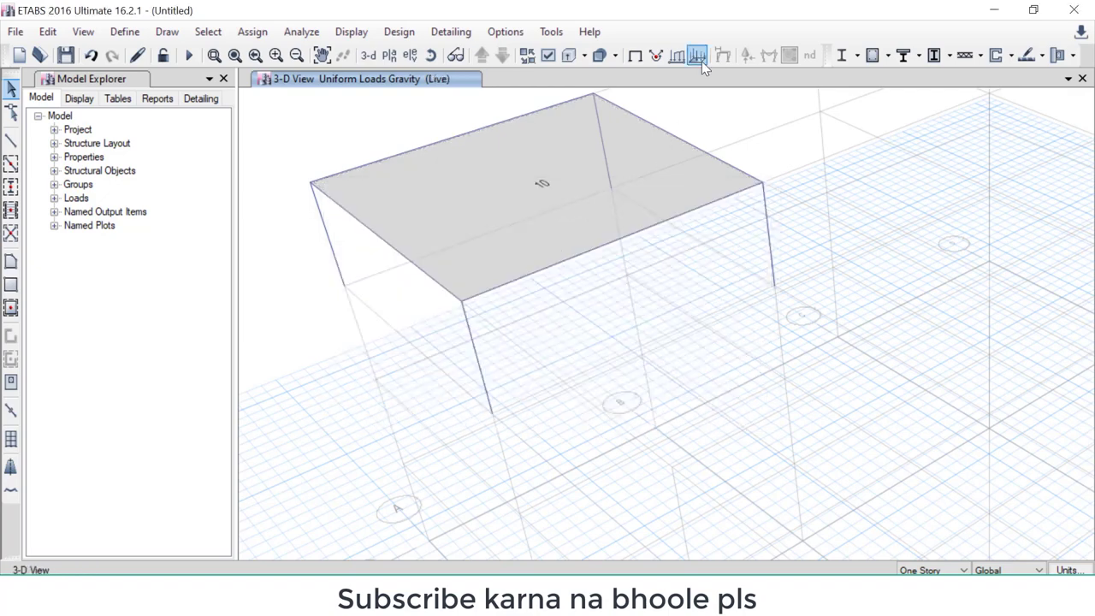
Display the slab's Dead loads, then its Live loads, and reselect the slab
click(702, 61)
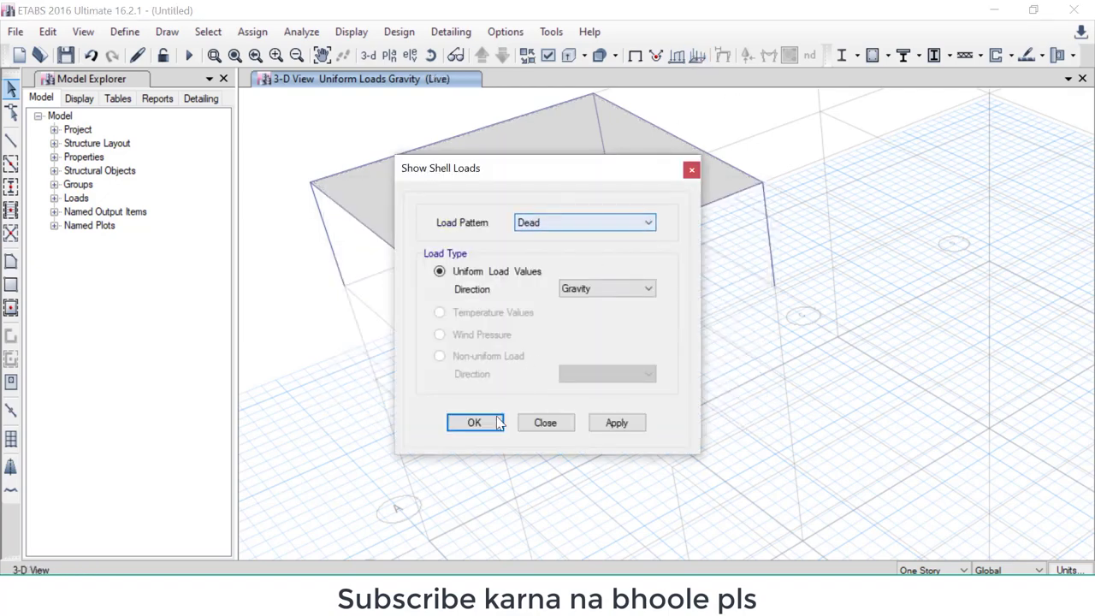
click(499, 424)
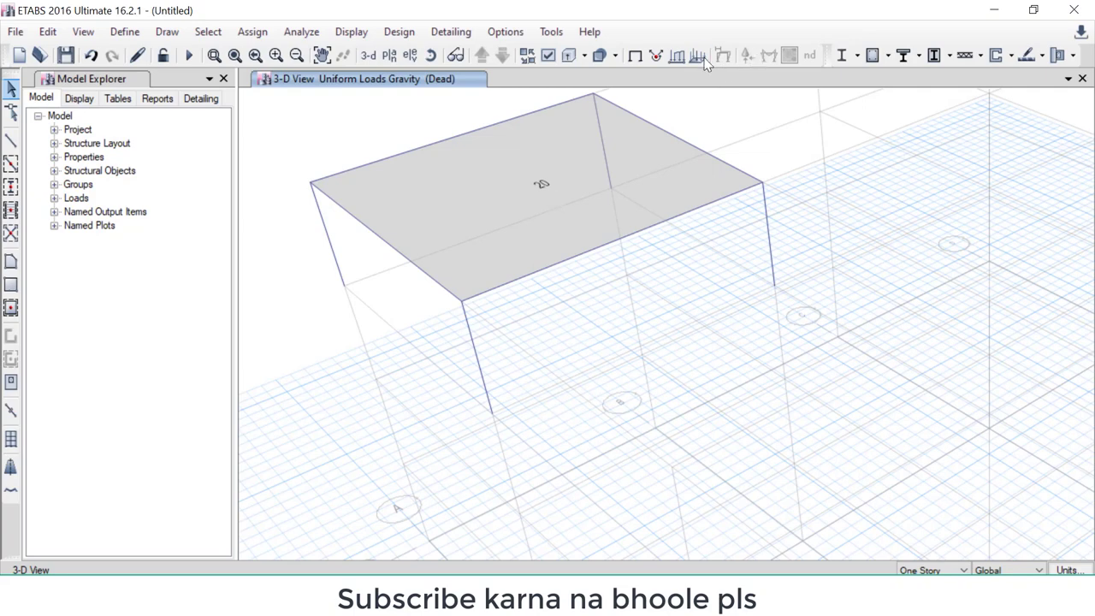
click(697, 56)
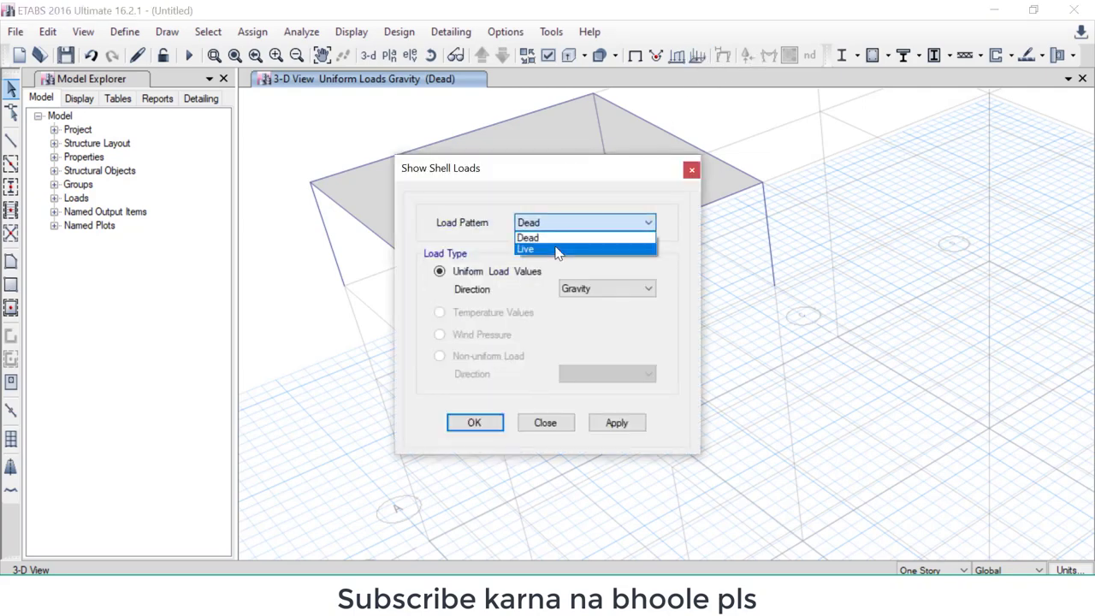
click(562, 248)
click(476, 425)
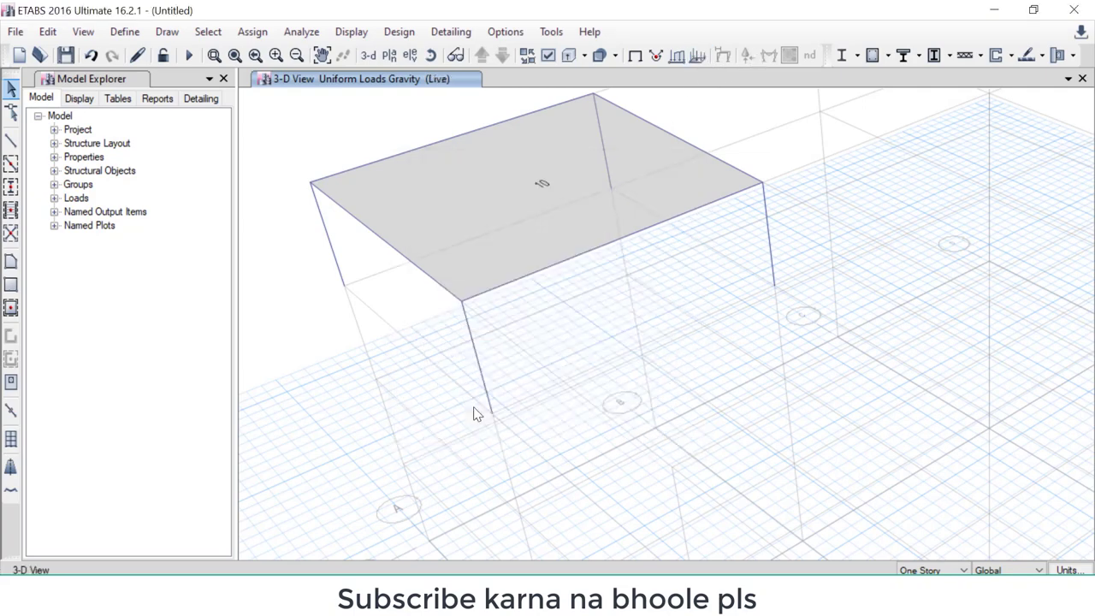
click(544, 228)
click(257, 32)
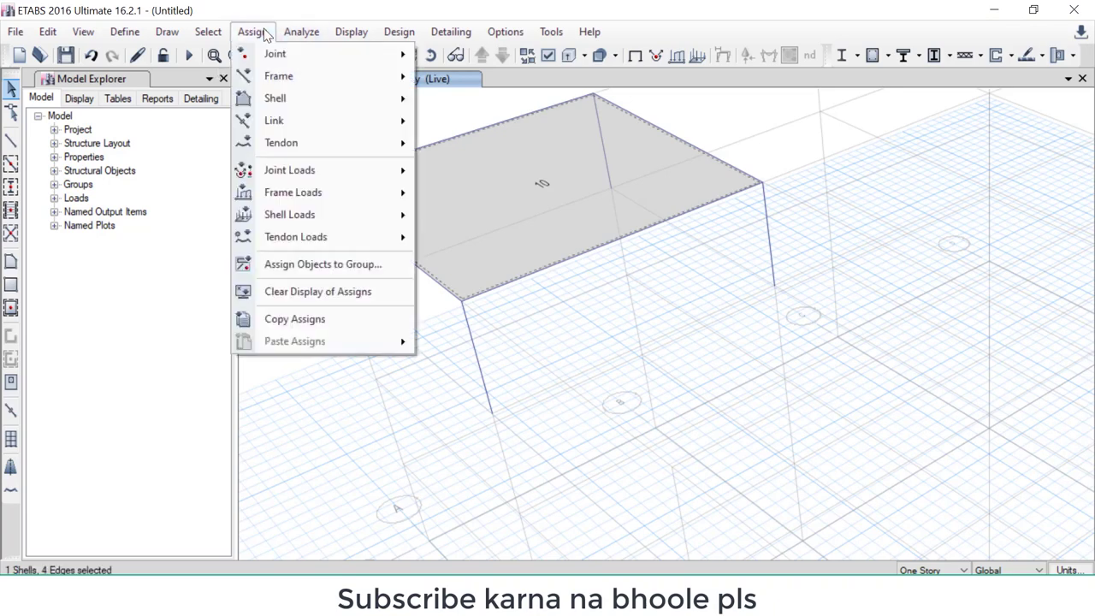
mouse_move(289, 214)
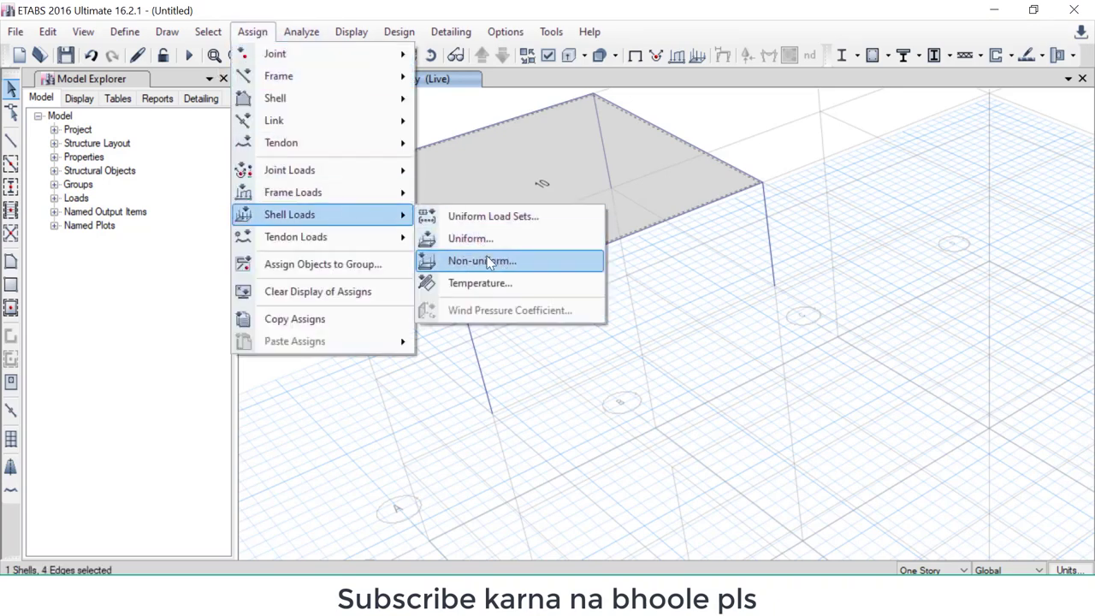
Start a non-uniform shell load and sketch the varying load profile across the slab
click(490, 262)
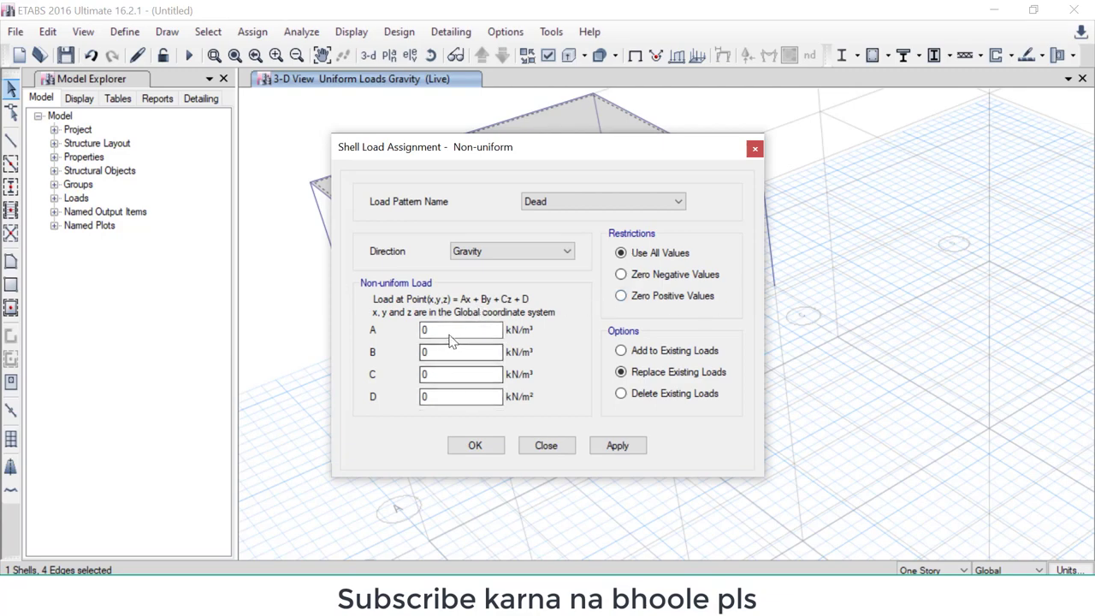
mouse_move(656, 148)
mouse_down()
mouse_move(959, 246)
mouse_move(969, 227)
mouse_up()
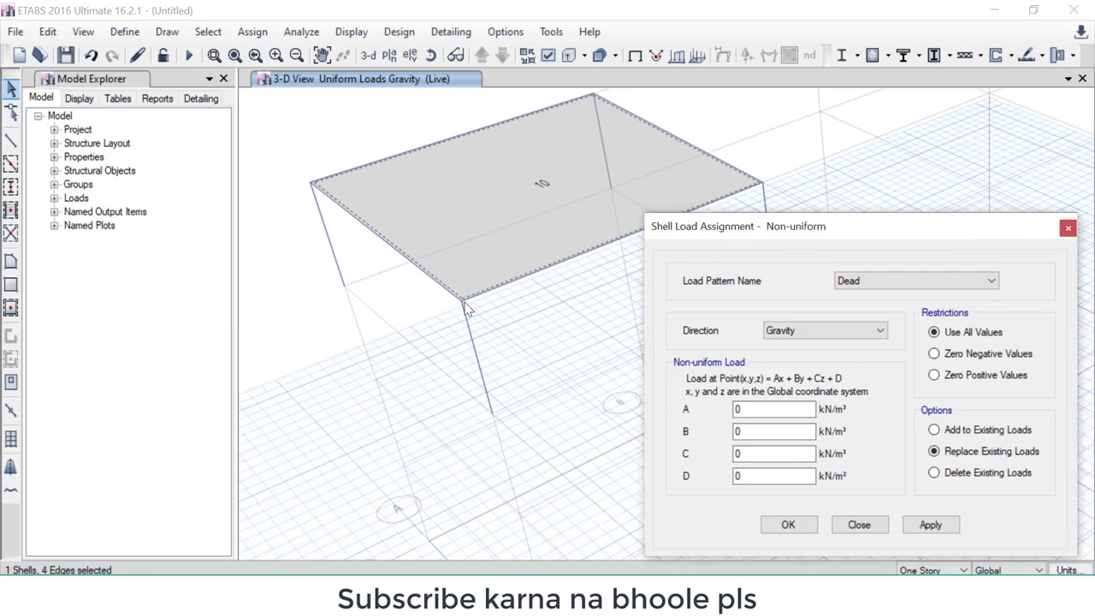
drag(463, 301, 619, 185)
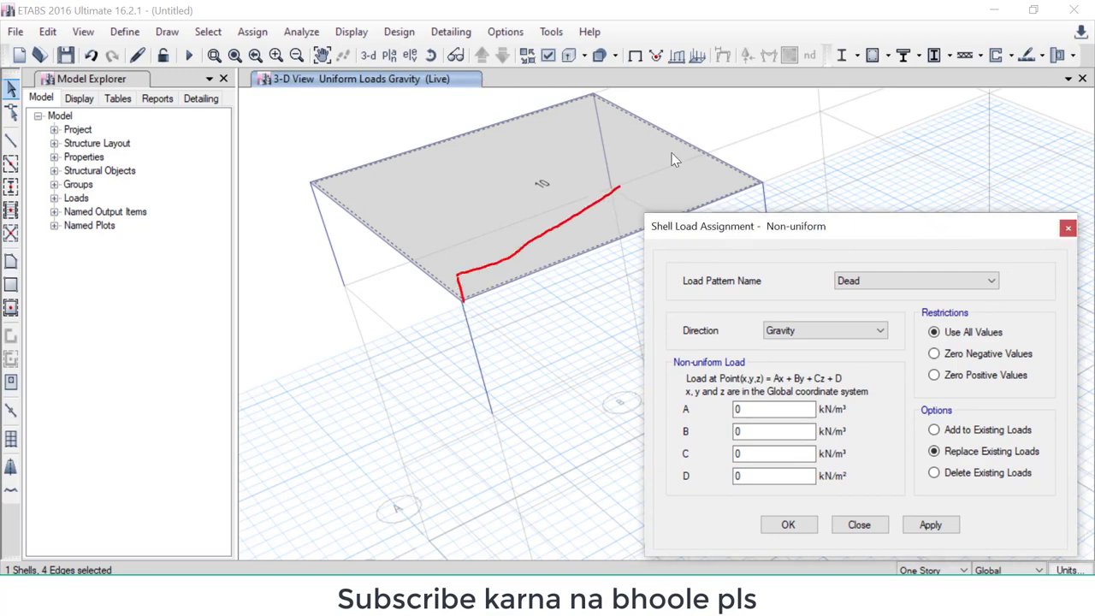
drag(672, 160, 761, 184)
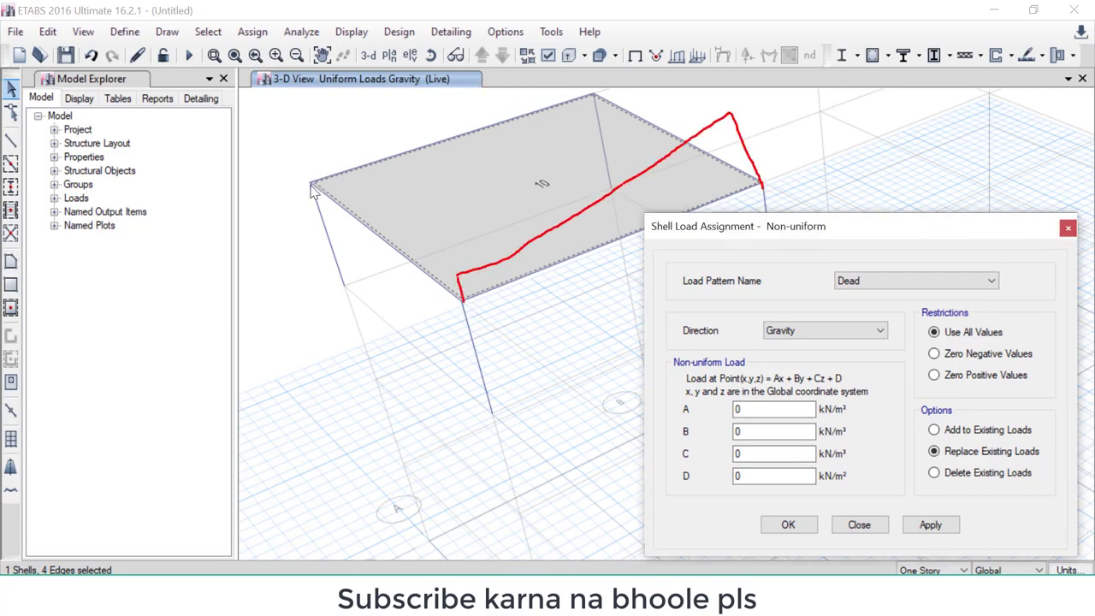
drag(312, 183, 482, 72)
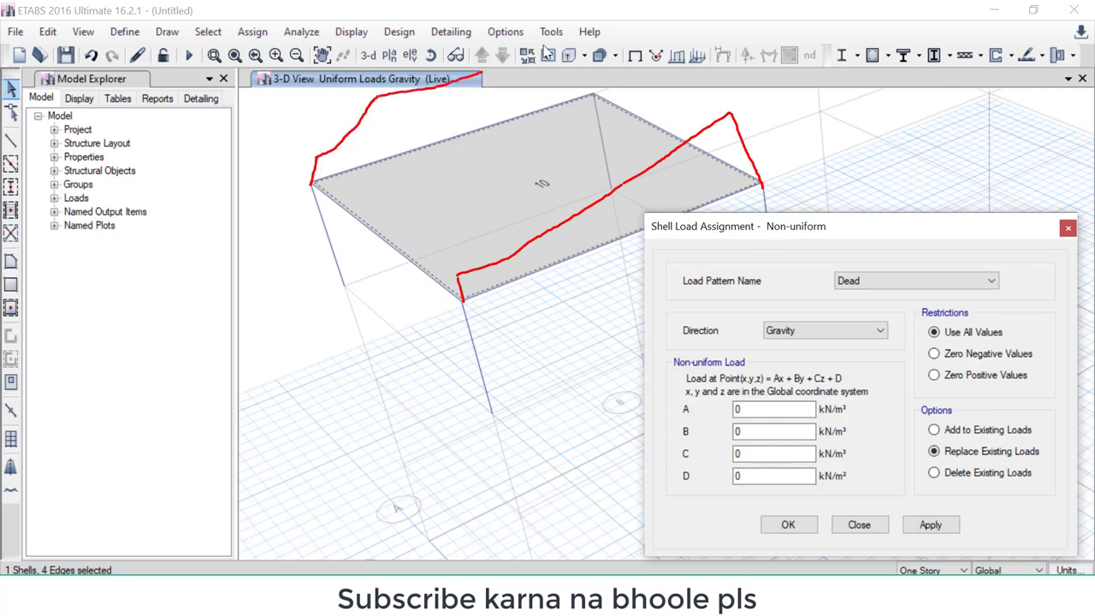
drag(545, 50, 601, 107)
drag(316, 181, 466, 282)
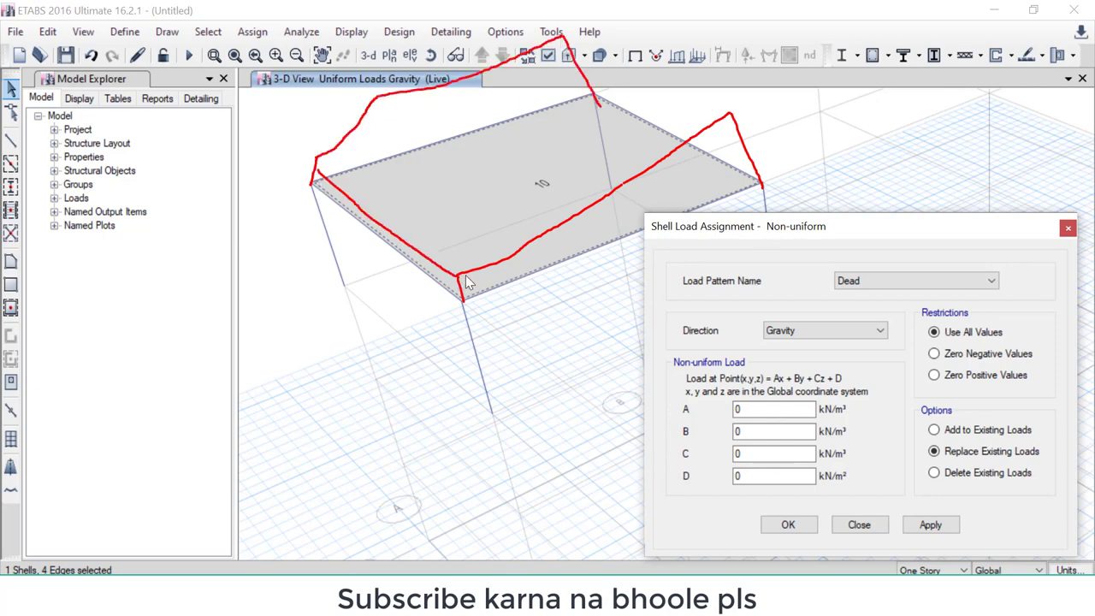
drag(565, 38, 729, 120)
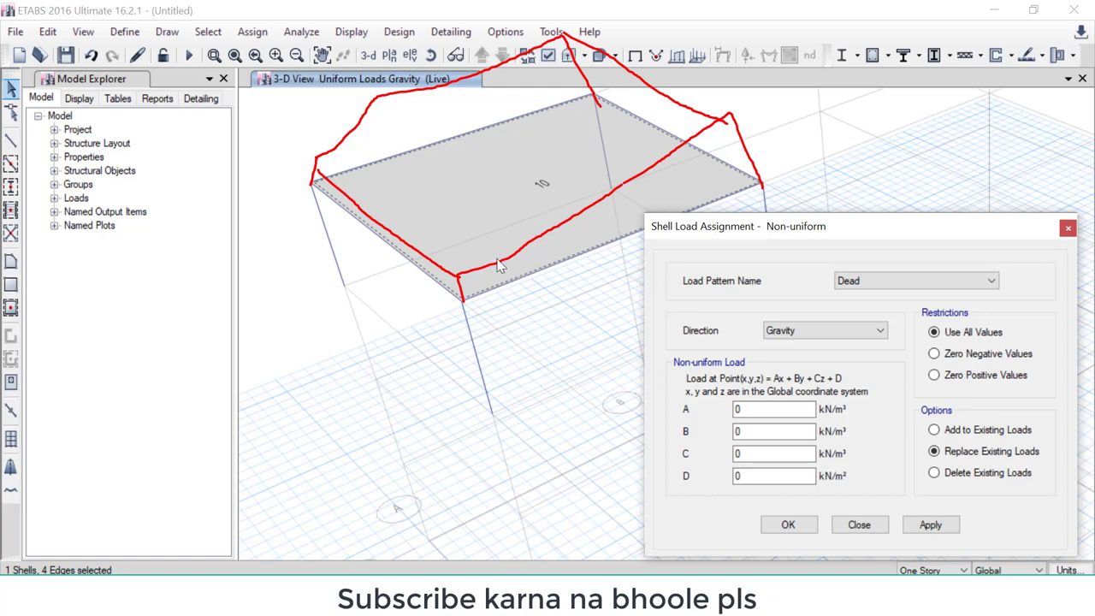
key(Escape)
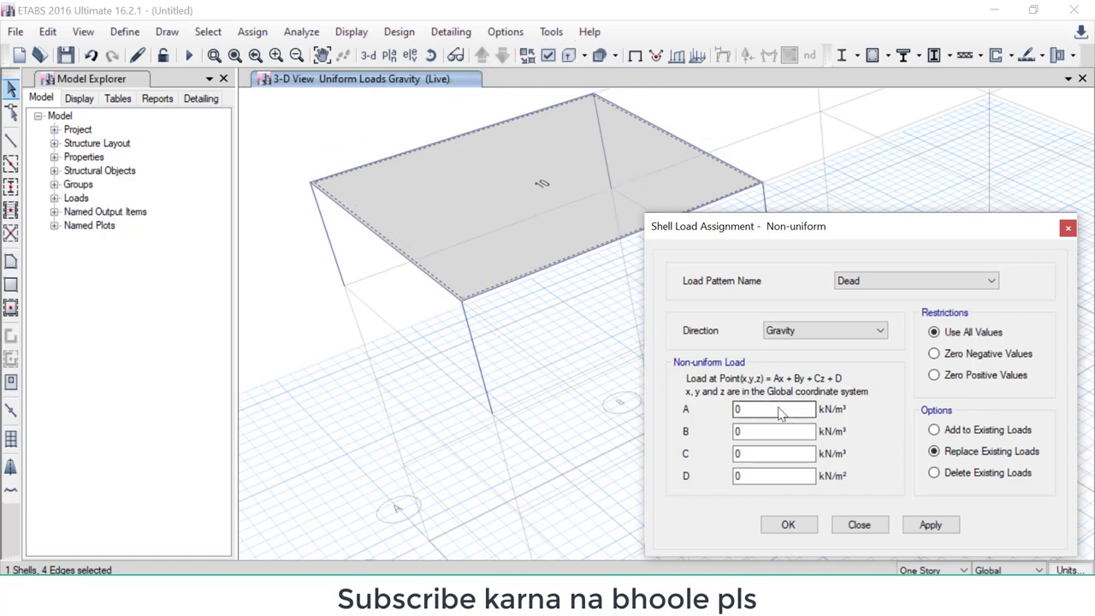
Set the non-uniform Dead gravity load coefficients A=1, B=1, C=5, D=5 and confirm
drag(890, 227, 699, 58)
click(574, 240)
text(1)
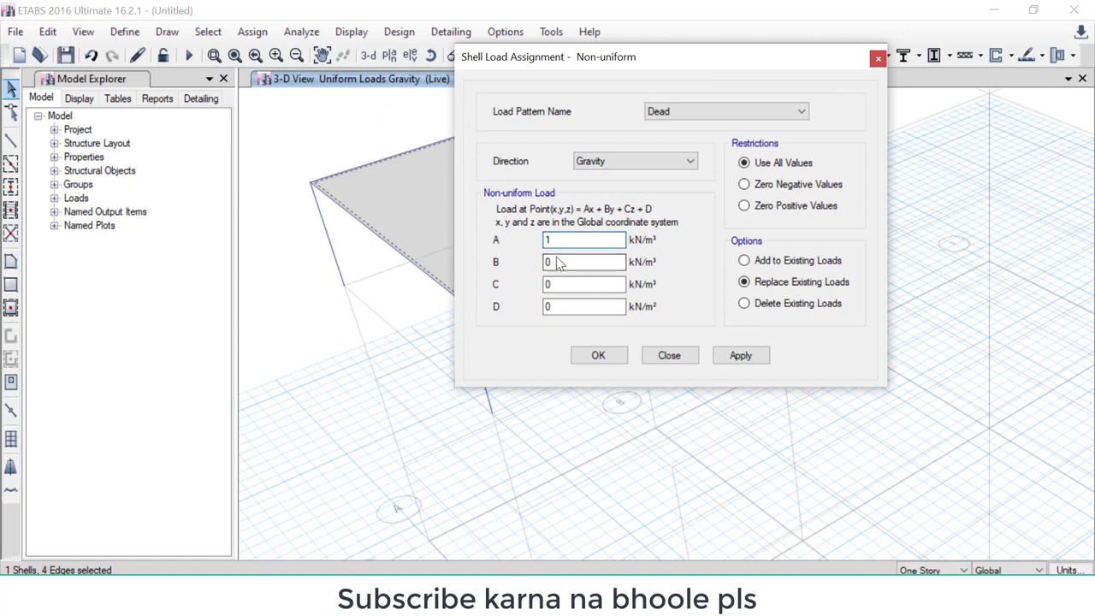
double_click(556, 262)
text(1)
click(548, 289)
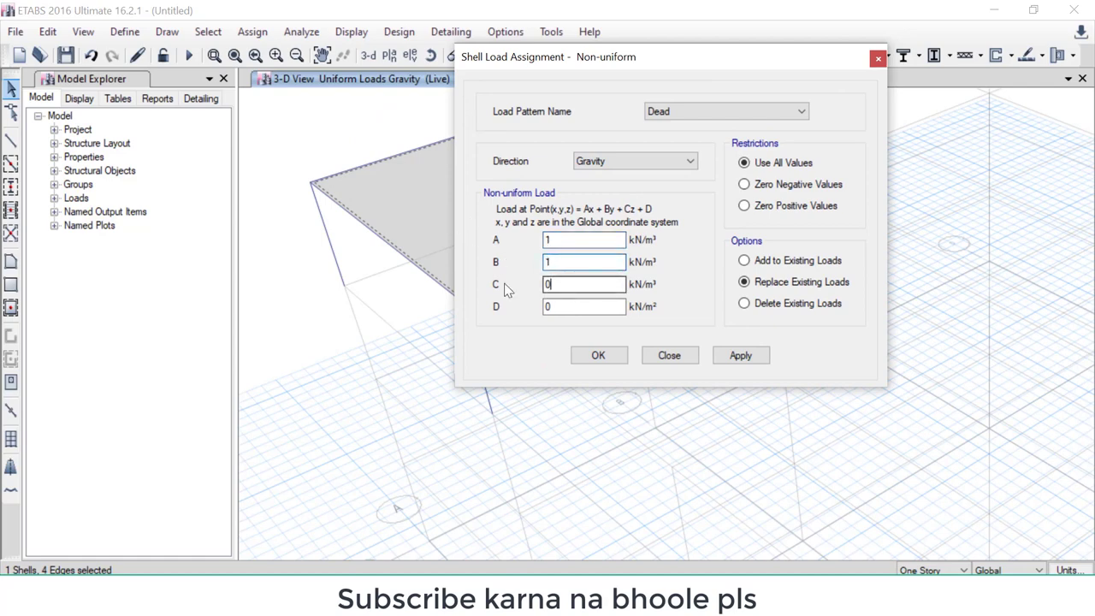
key(BackSpace)
text(5)
double_click(556, 307)
text(5)
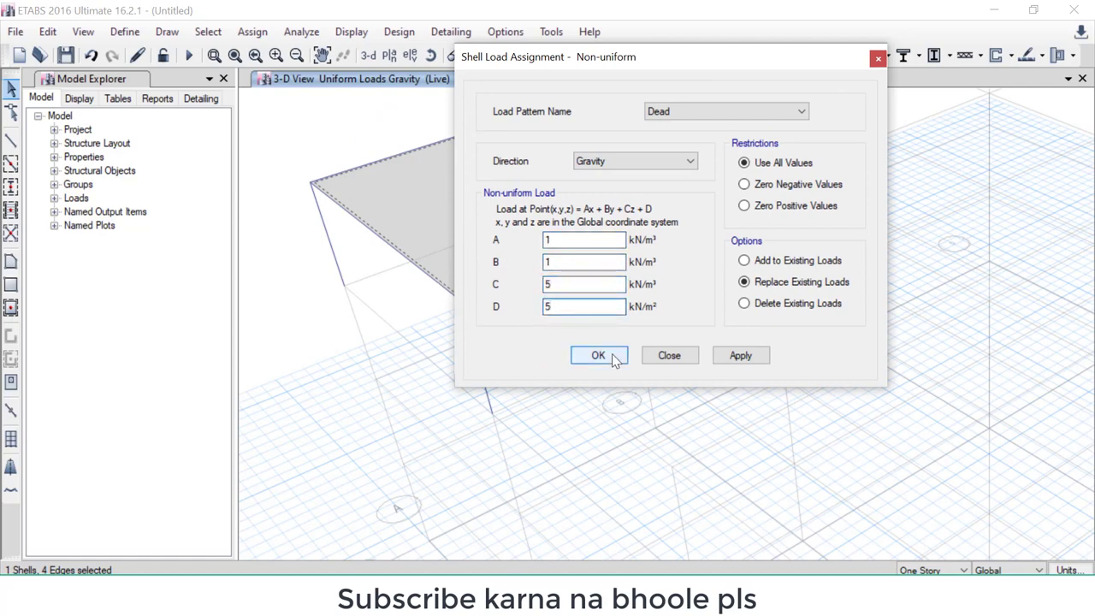
click(599, 356)
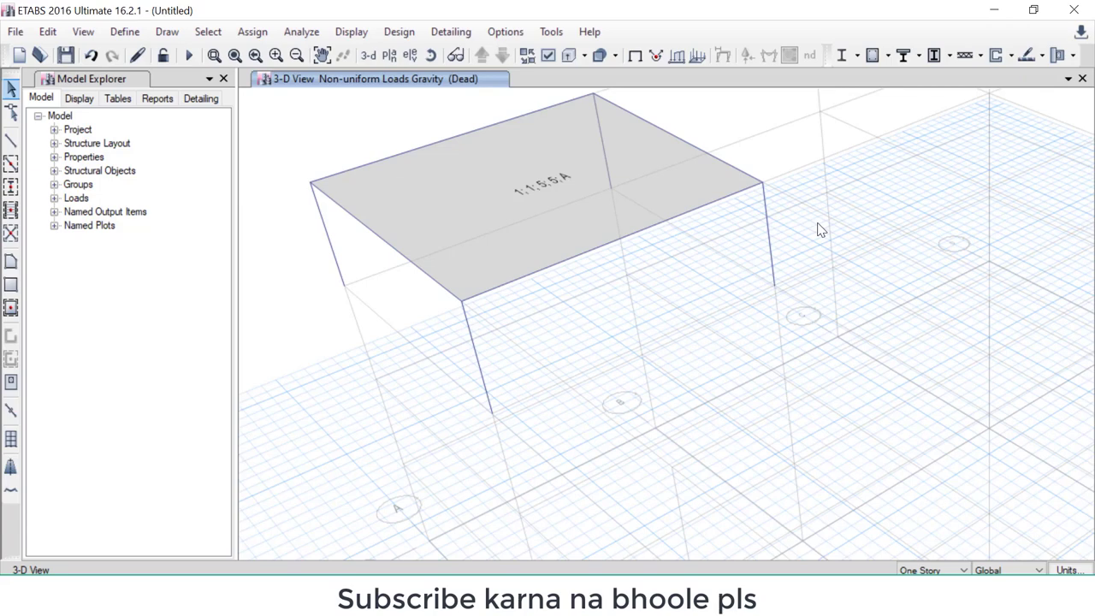
Number and mark the slab's corners with annotations, then clear them and select the slab
click(300, 169)
drag(285, 147, 296, 171)
drag(580, 90, 610, 109)
drag(460, 301, 472, 324)
drag(767, 191, 777, 217)
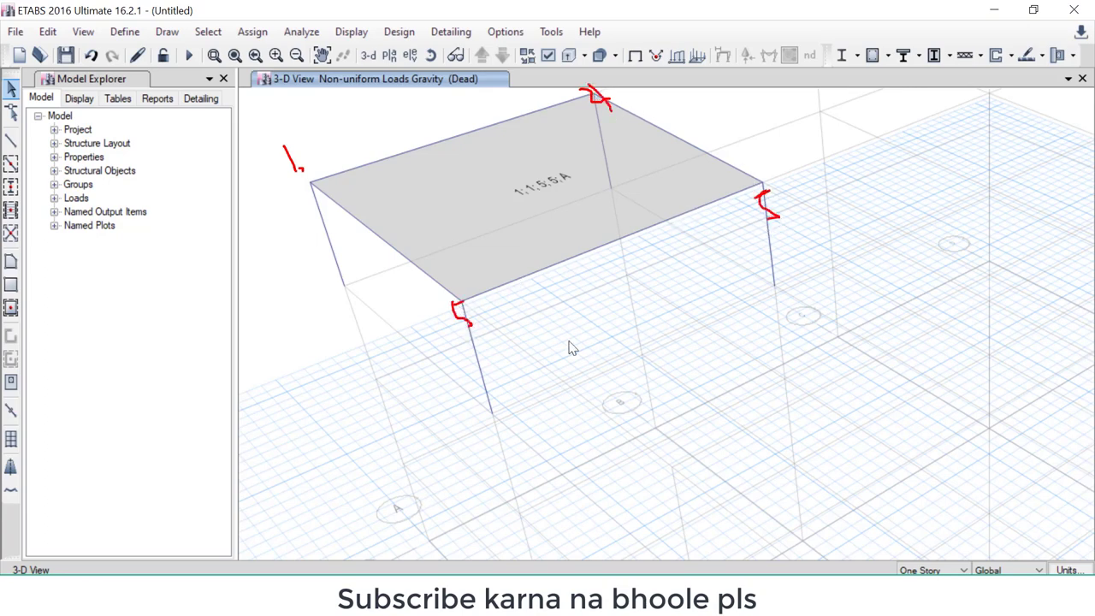
click(528, 234)
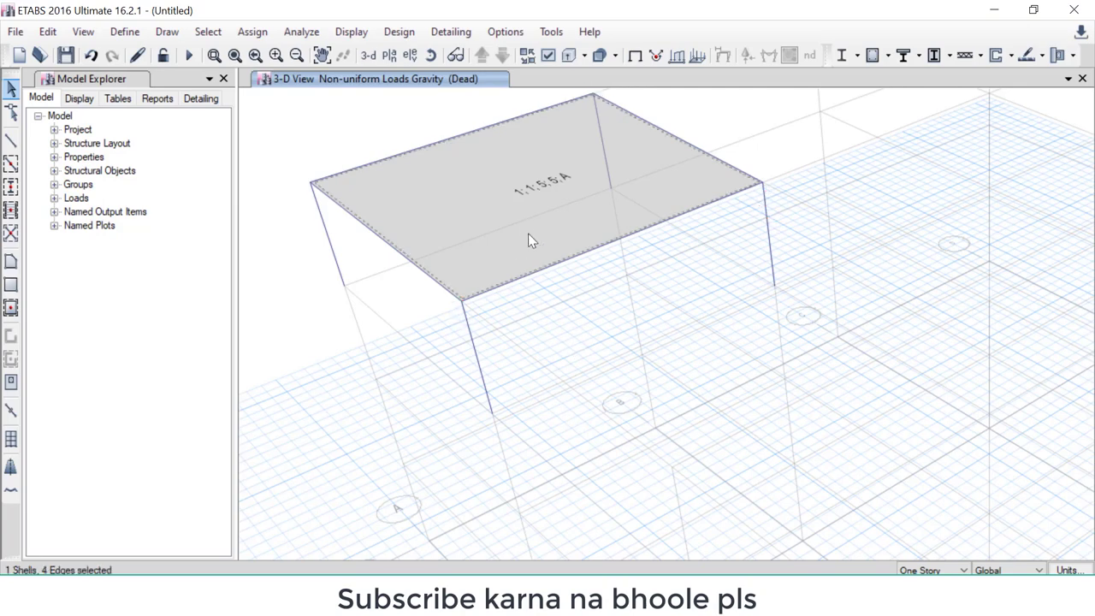
Assign a uniform temperature change of 12 to the slab under the Dead pattern
click(252, 31)
mouse_move(289, 215)
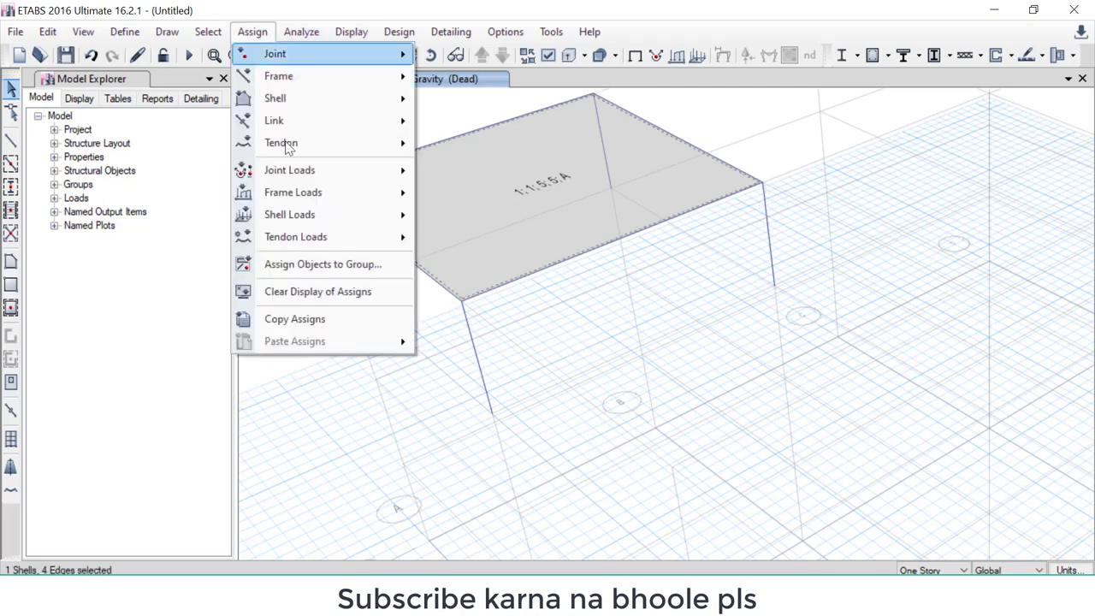
click(505, 284)
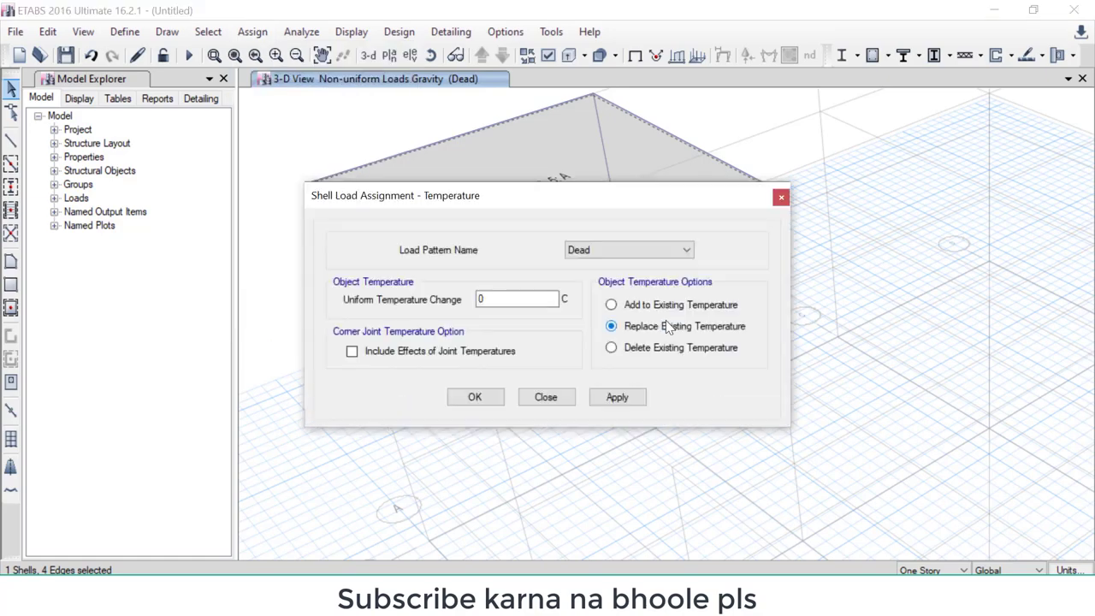
double_click(535, 297)
text(12)
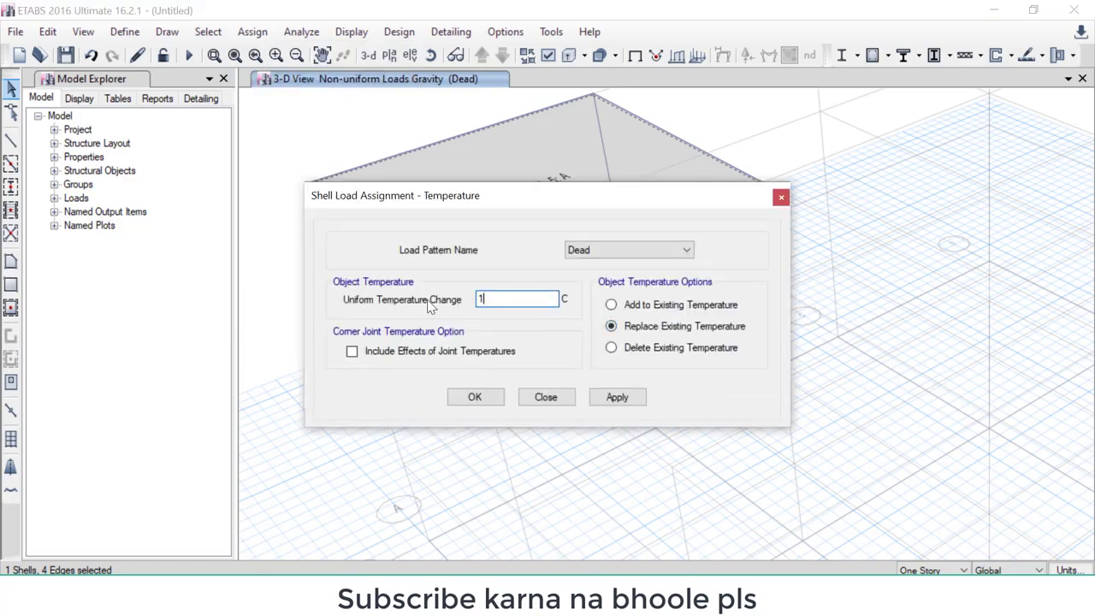
click(488, 403)
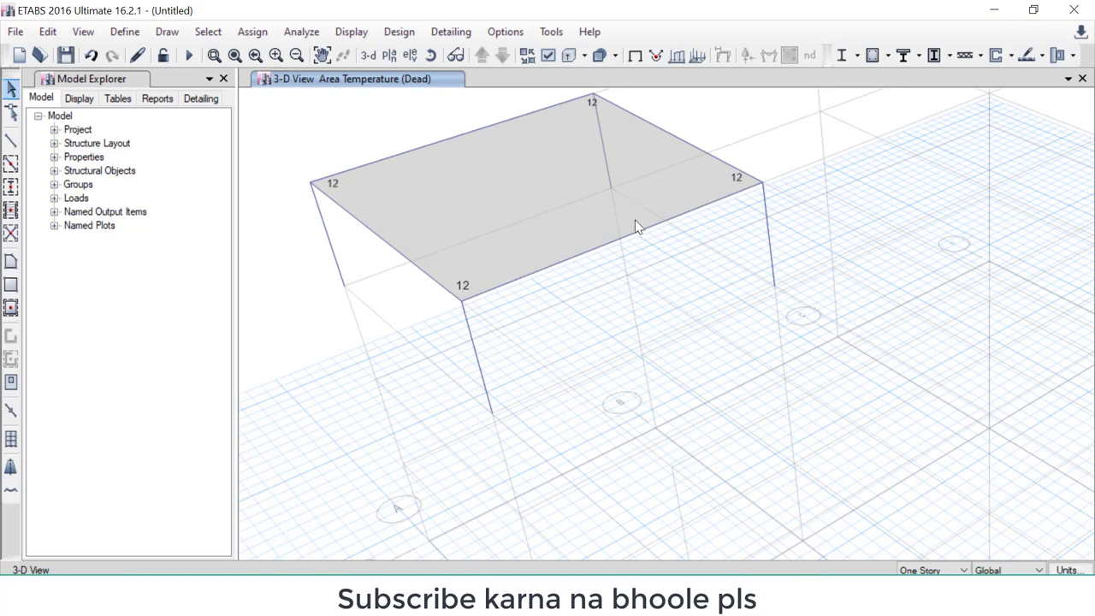
Reselect the slab and review its assigned loads in the Slab Information window
click(545, 197)
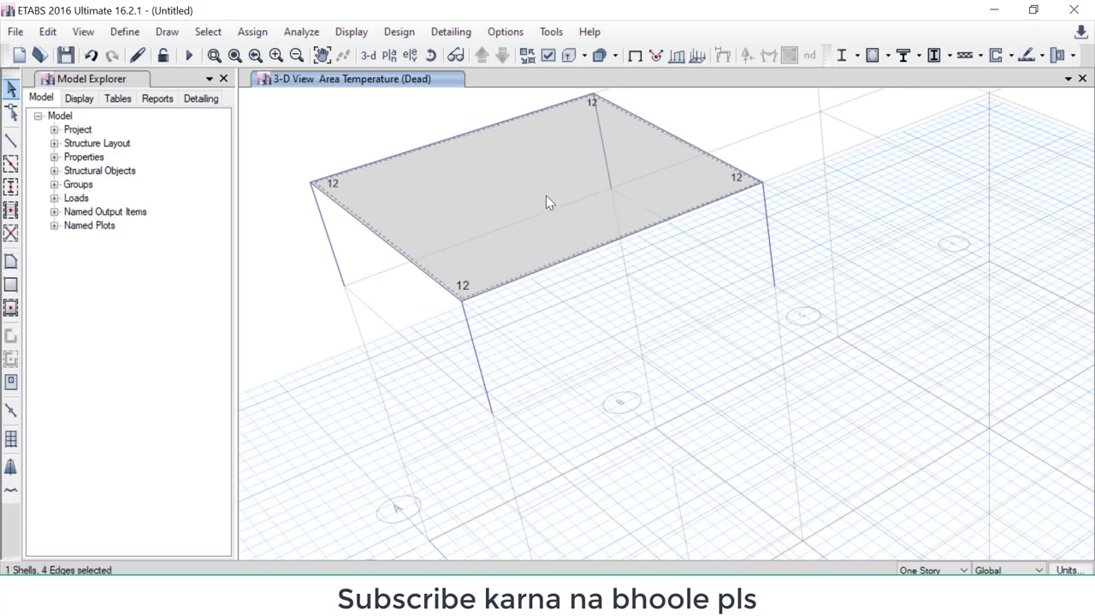
right_click(546, 195)
click(710, 5)
click(43, 33)
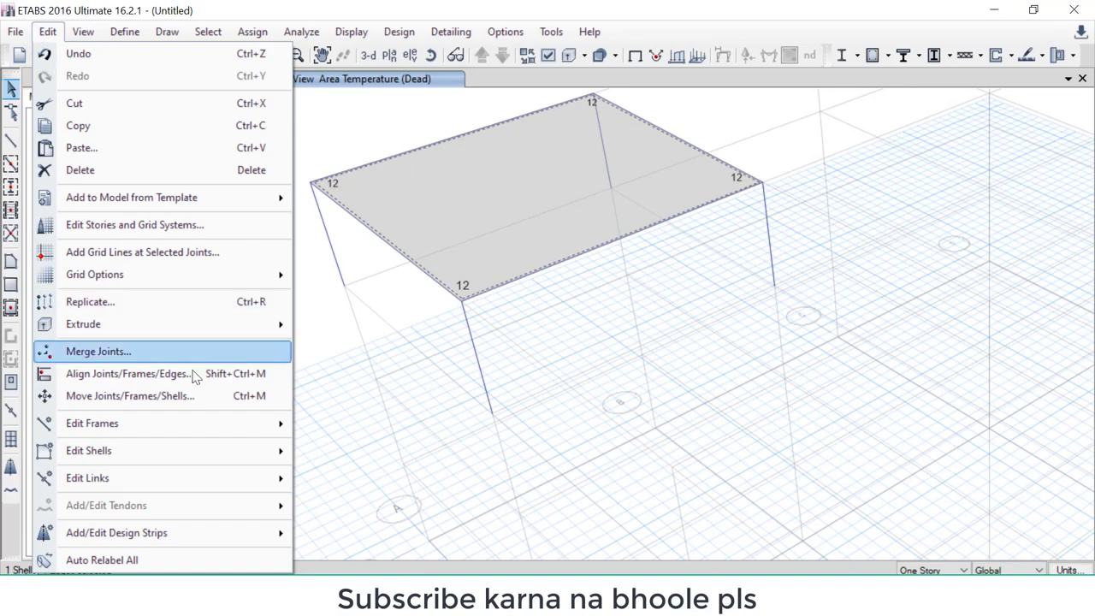
mouse_move(89, 450)
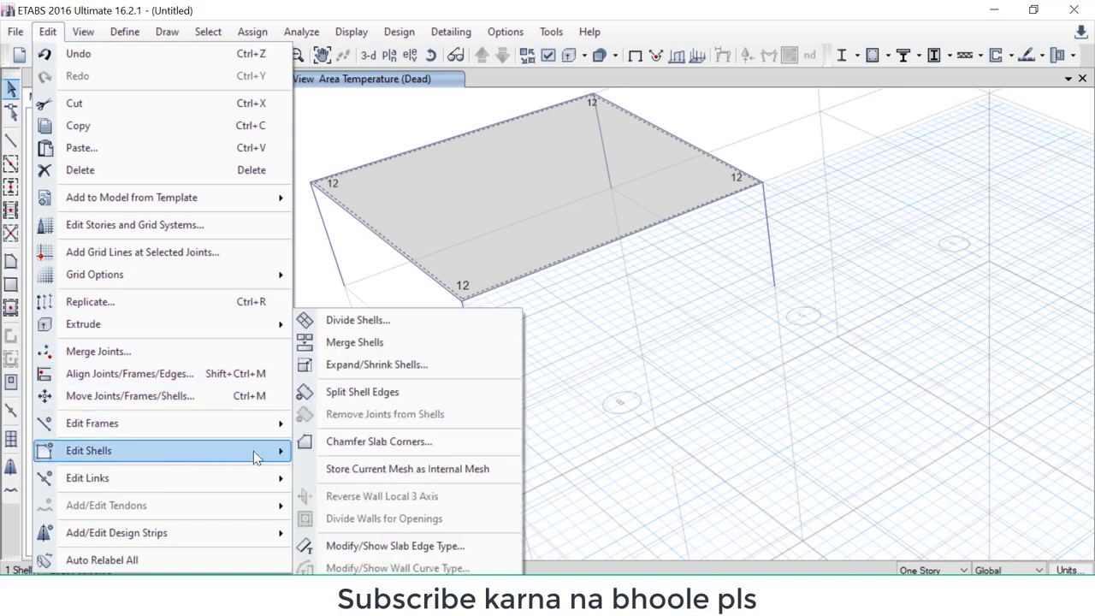
Divide the slab's quadrilateral into 2 by 2 areas and select the new quadrants
click(380, 322)
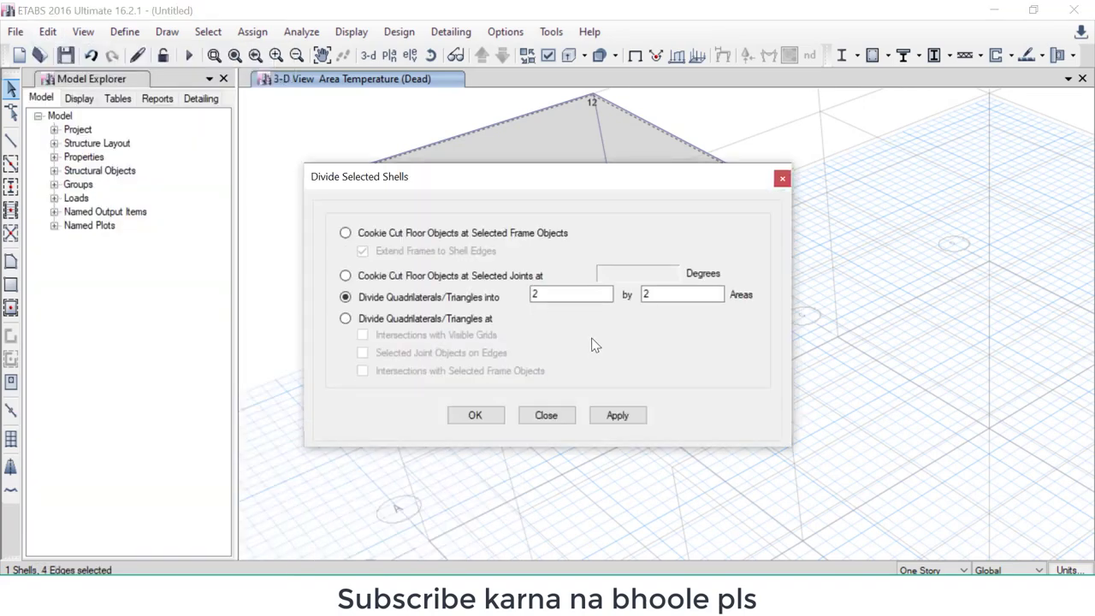
click(475, 416)
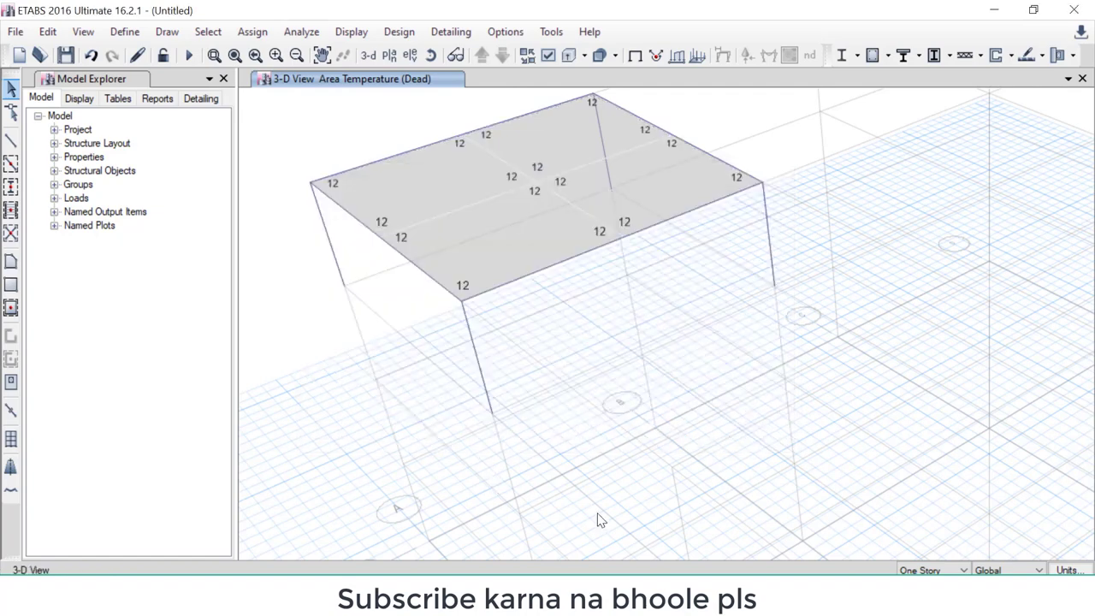
click(695, 200)
click(470, 190)
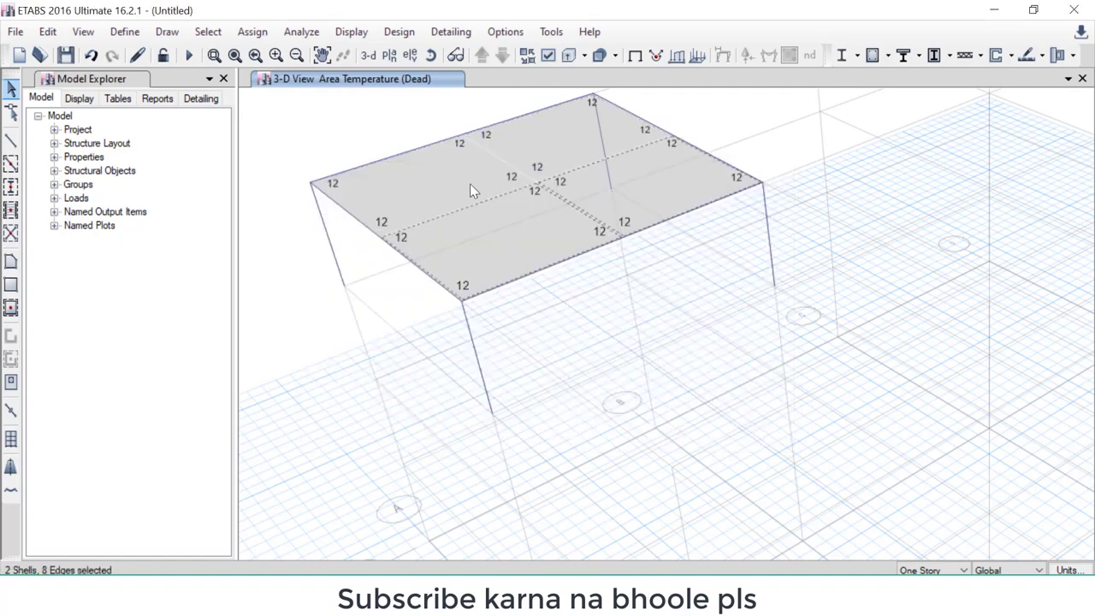
click(561, 130)
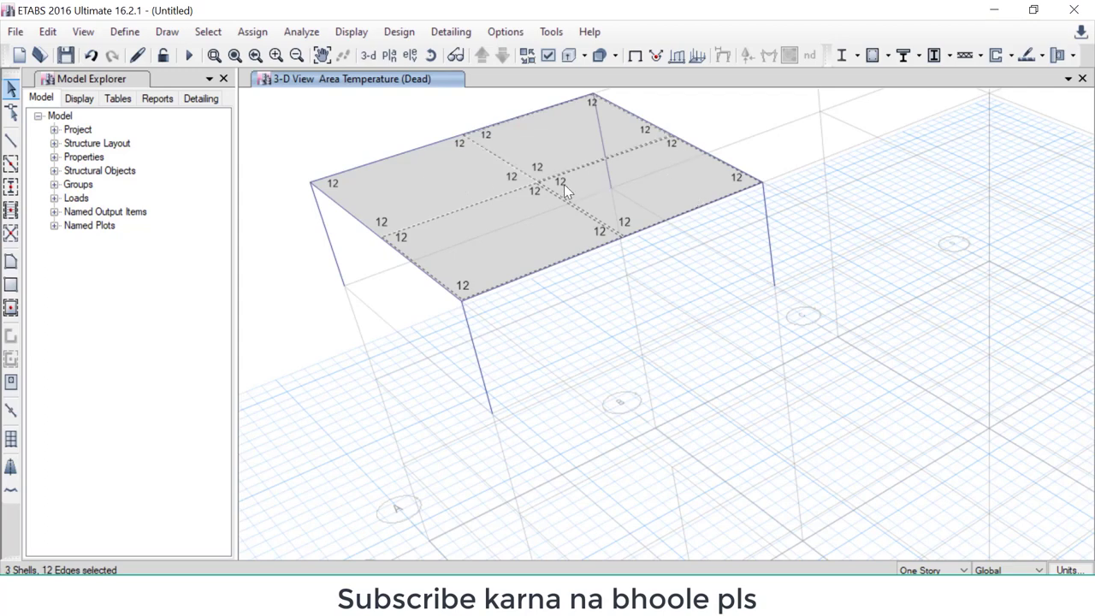